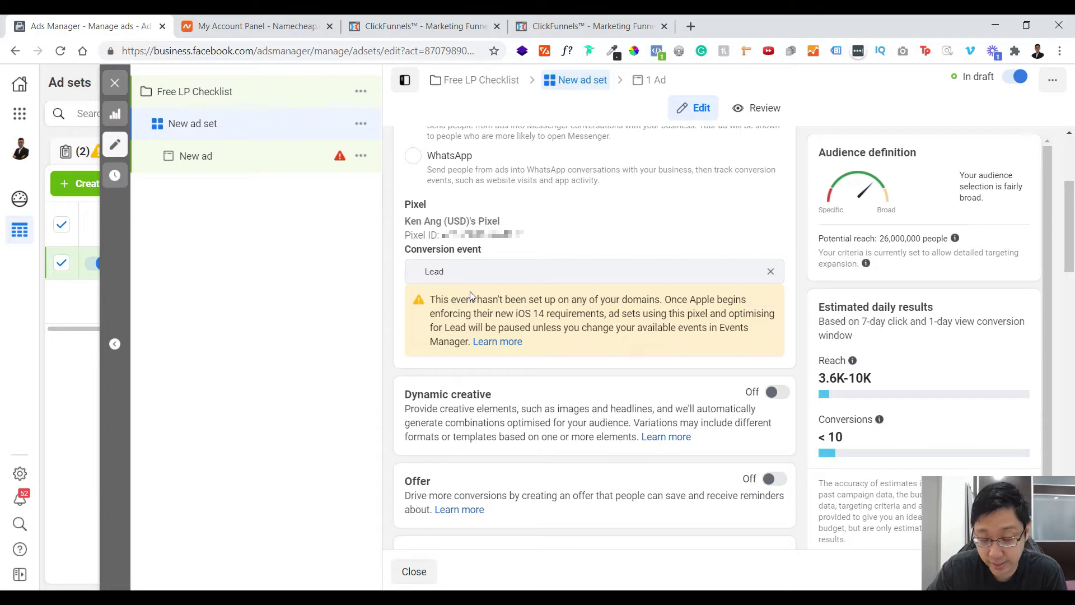
Open the pixel's web event configurations under Aggregated event measurement in Events Manager and start domain verification for digitallifestylewithken.com.
{"action": "left_click", "coordinate": [20, 113]}
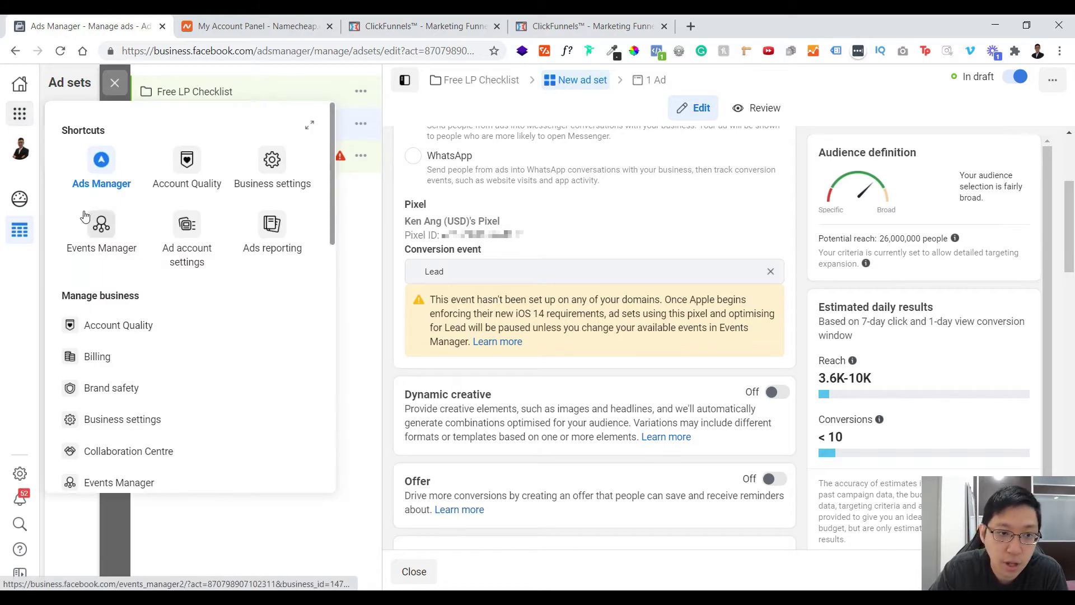
{"action": "left_click", "coordinate": [106, 226]}
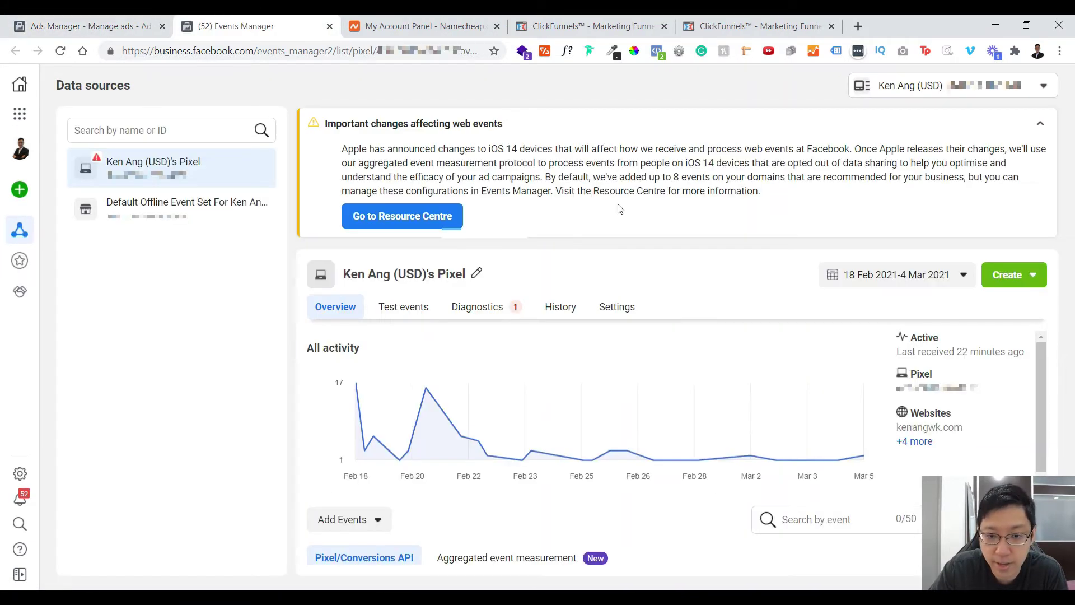
{"action": "left_click", "coordinate": [488, 559]}
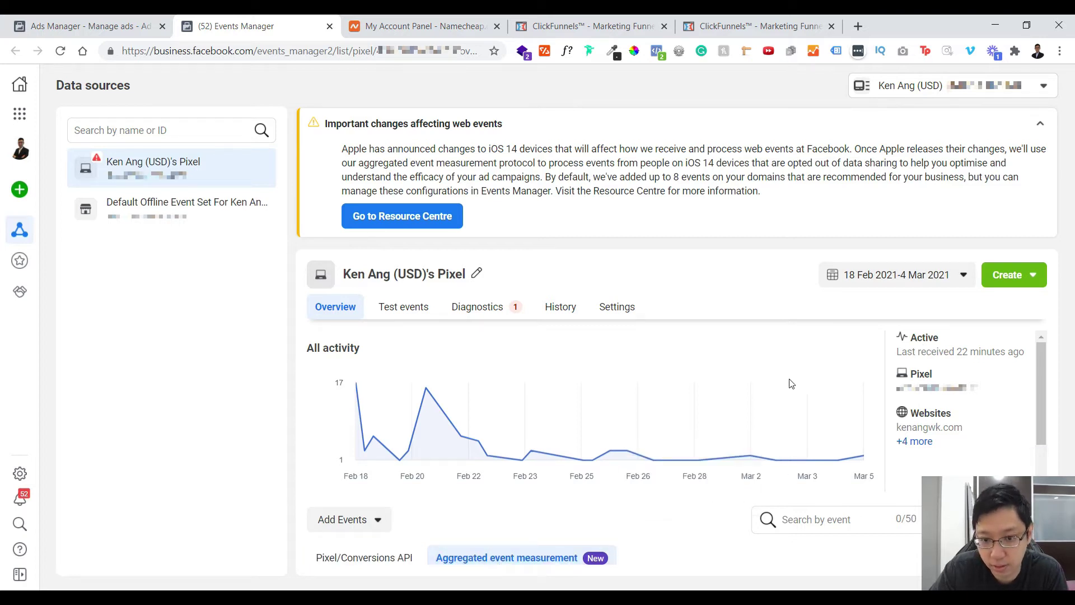
{"action": "scroll", "coordinate": [784, 381], "scroll_direction": "down", "scroll_amount": 4}
{"action": "left_click", "coordinate": [712, 420]}
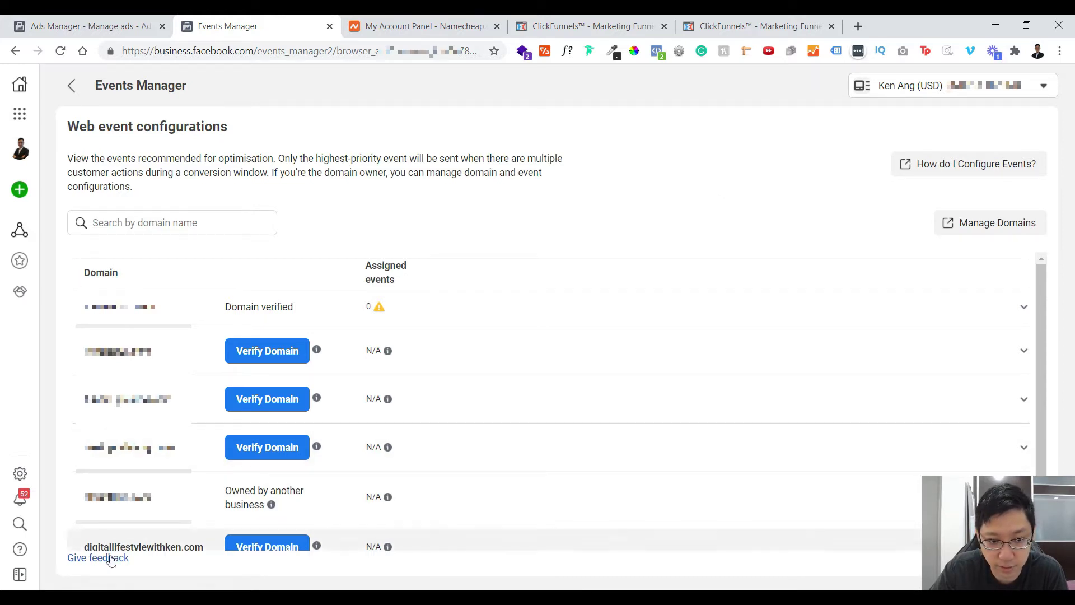
{"action": "left_click", "coordinate": [267, 539]}
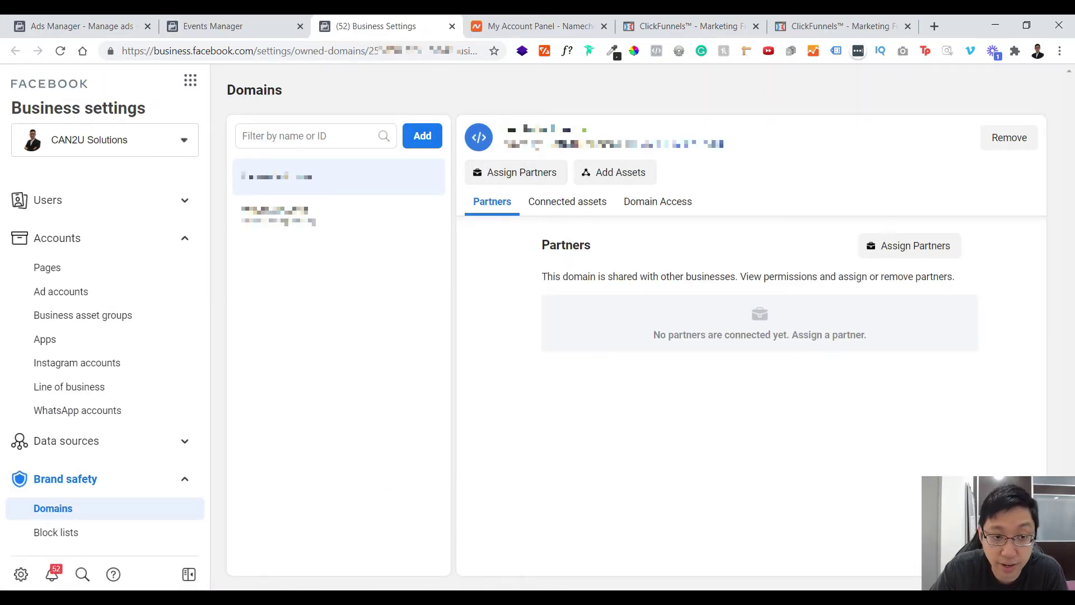
Starting from Ads Manager, open Business settings and go to the Domains page under Brand safety.
{"action": "left_click", "coordinate": [244, 30]}
{"action": "left_click", "coordinate": [119, 24]}
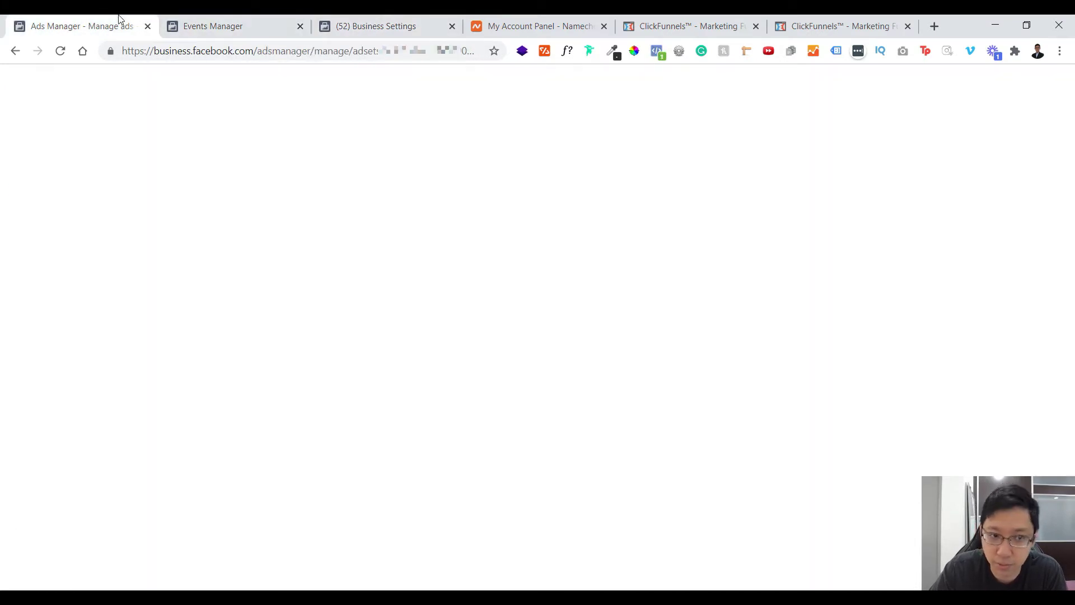
{"action": "mouse_move", "coordinate": [29, 193]}
{"action": "left_click", "coordinate": [28, 119]}
{"action": "left_click", "coordinate": [29, 119]}
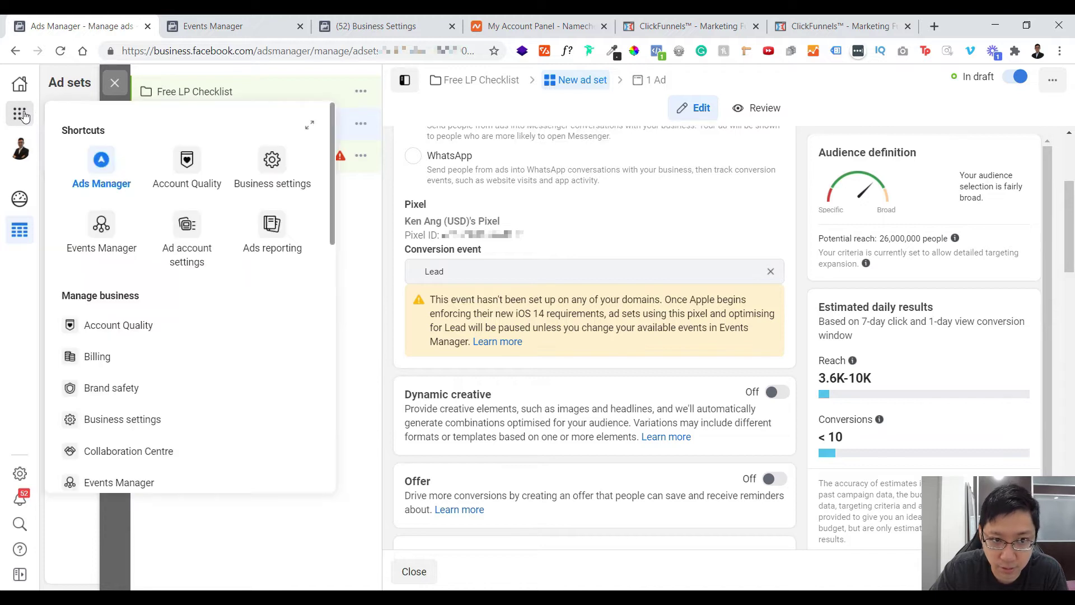
{"action": "scroll", "coordinate": [136, 262], "scroll_direction": "down", "scroll_amount": 4}
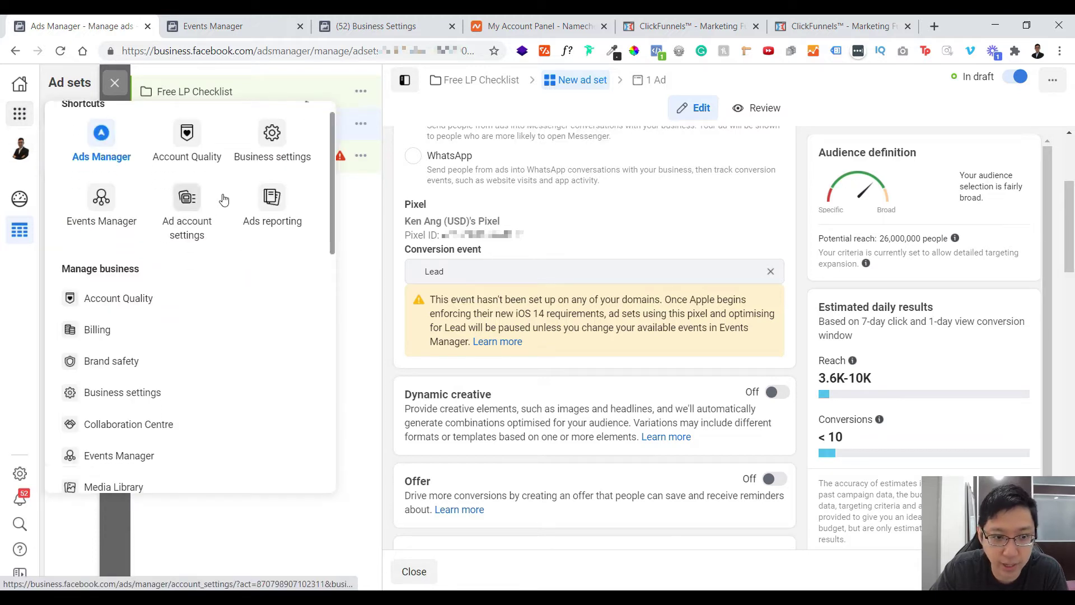
{"action": "left_click", "coordinate": [147, 211]}
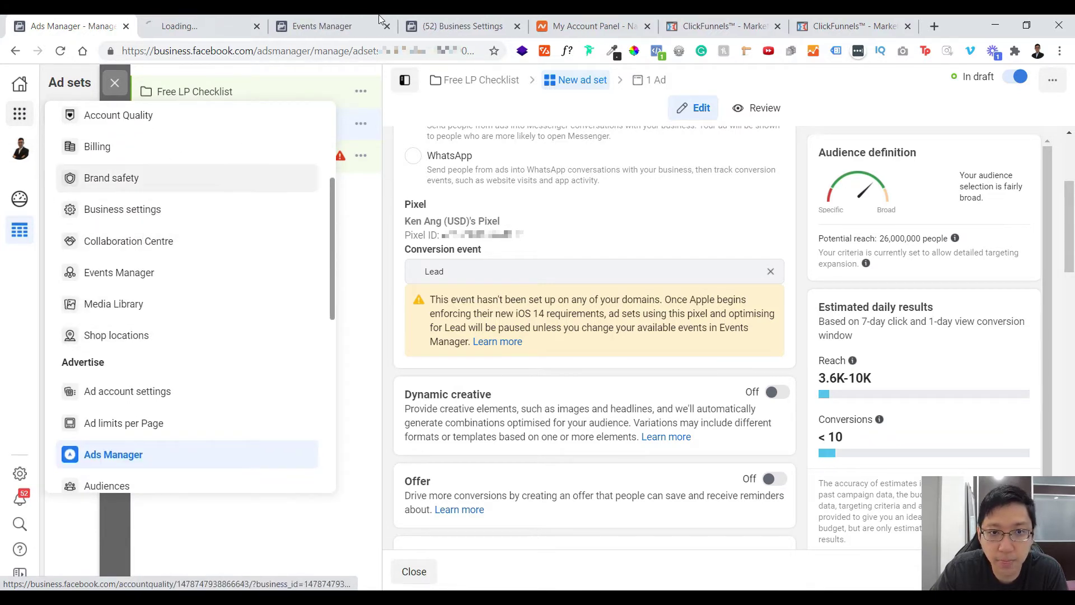
{"action": "scroll", "coordinate": [125, 384], "scroll_direction": "down", "scroll_amount": 5}
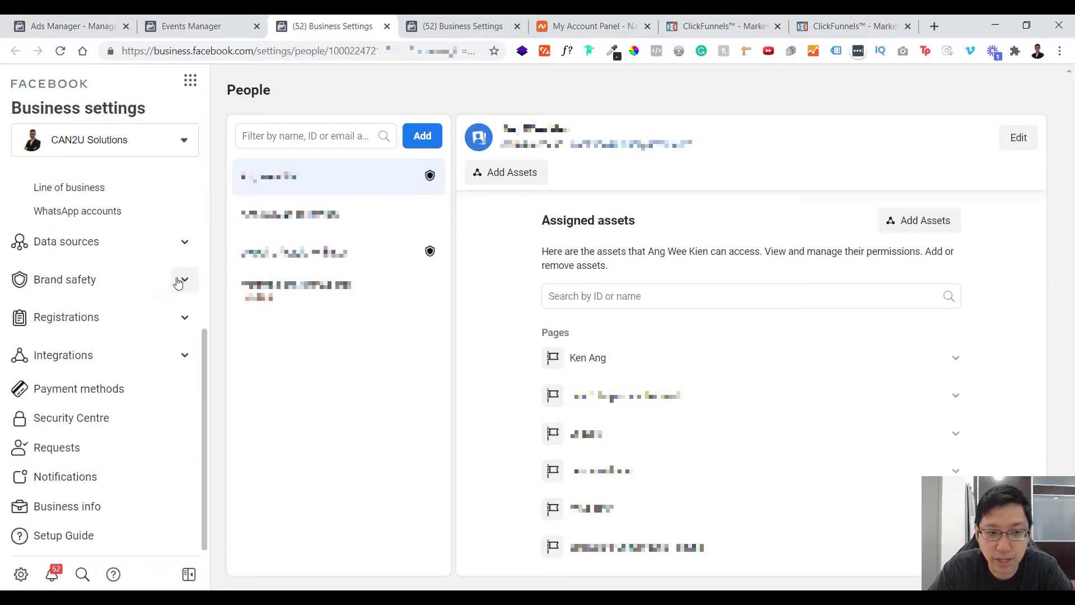
{"action": "left_click", "coordinate": [185, 280]}
{"action": "left_click", "coordinate": [76, 317]}
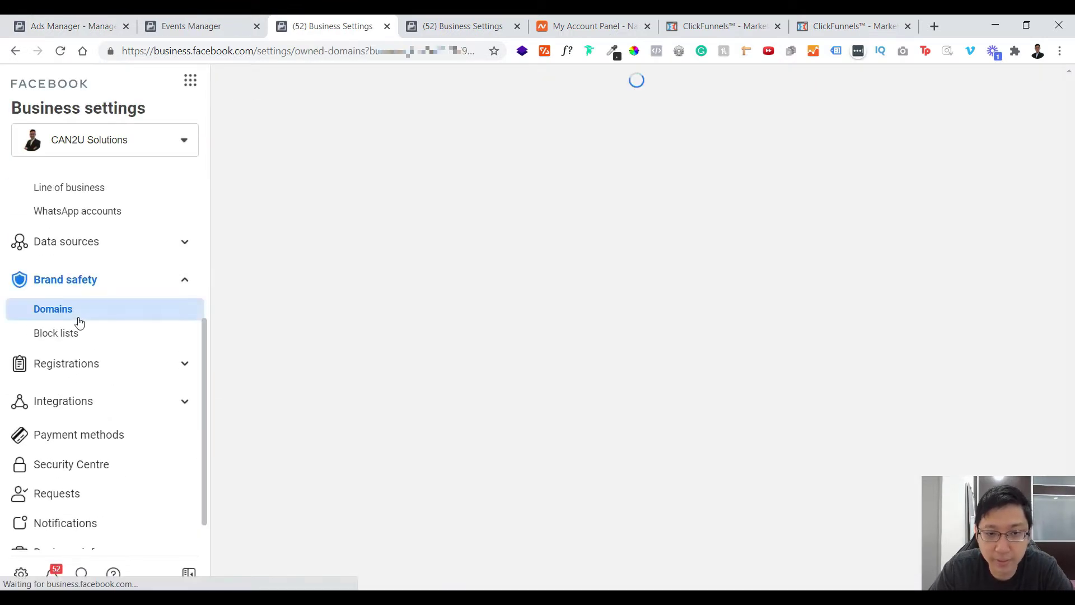
{"action": "left_click", "coordinate": [432, 19]}
{"action": "left_click", "coordinate": [356, 19]}
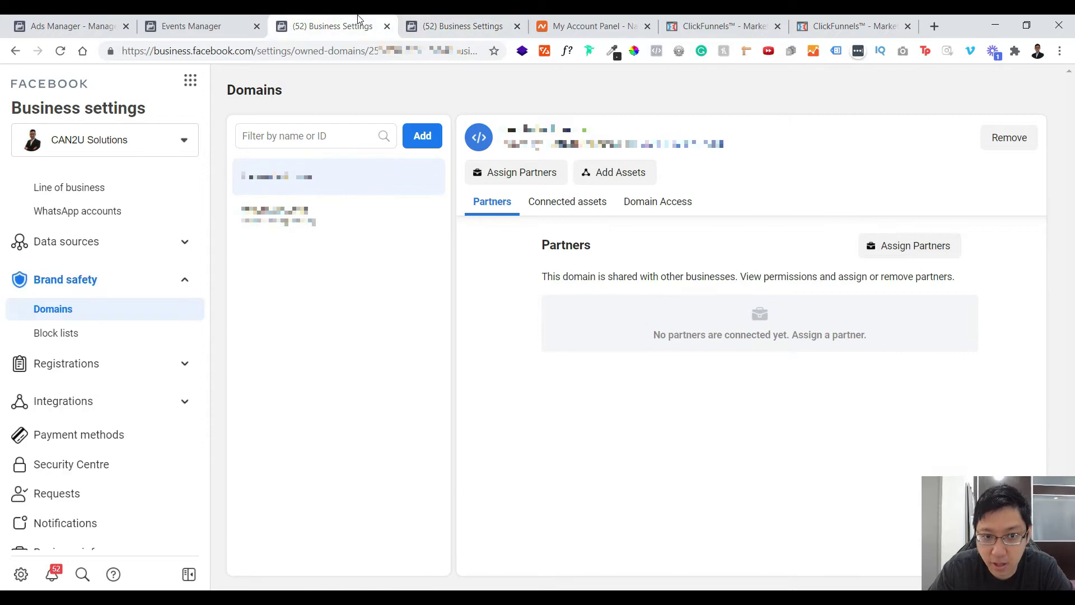
Add digitallifestylewithken.com as a domain in the business's domain settings.
{"action": "left_click", "coordinate": [168, 22]}
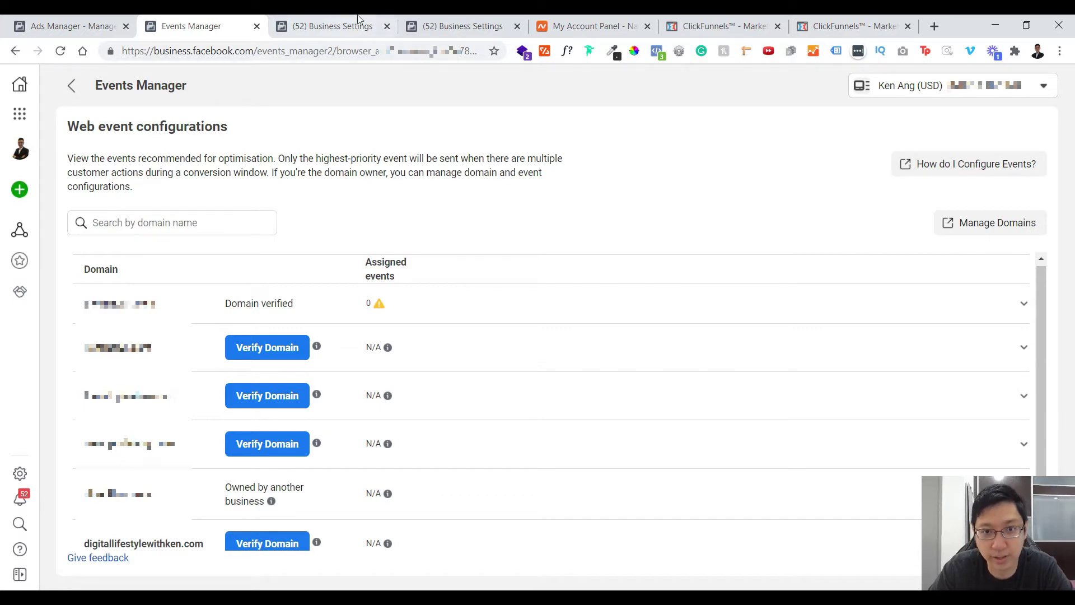
{"action": "left_click", "coordinate": [461, 21]}
{"action": "left_click", "coordinate": [422, 136]}
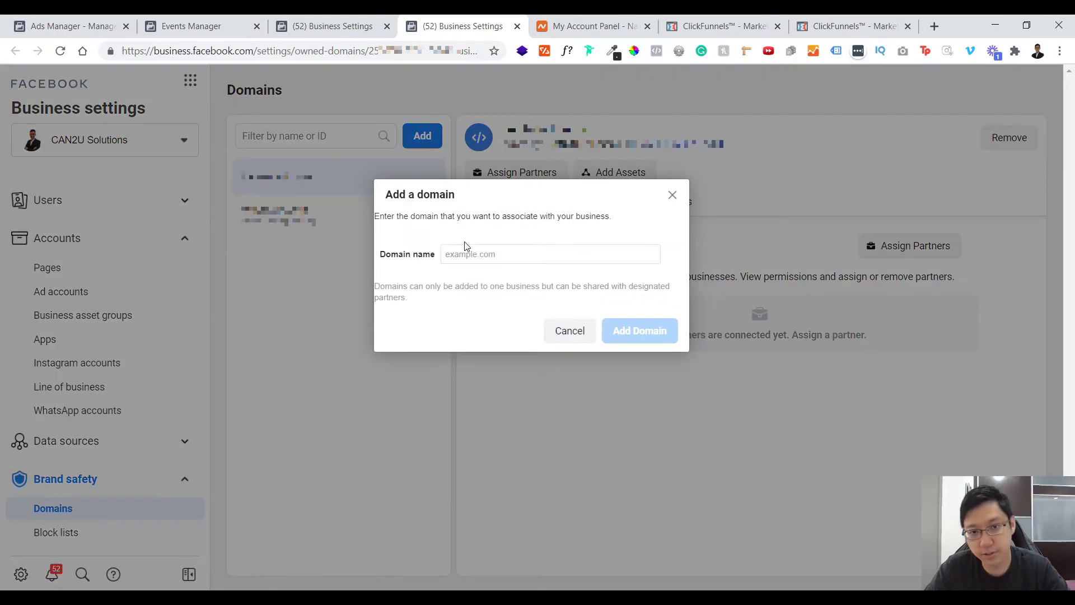
{"action": "type", "text": "digitallifestylewithken.com"}
{"action": "triple_click", "coordinate": [470, 257]}
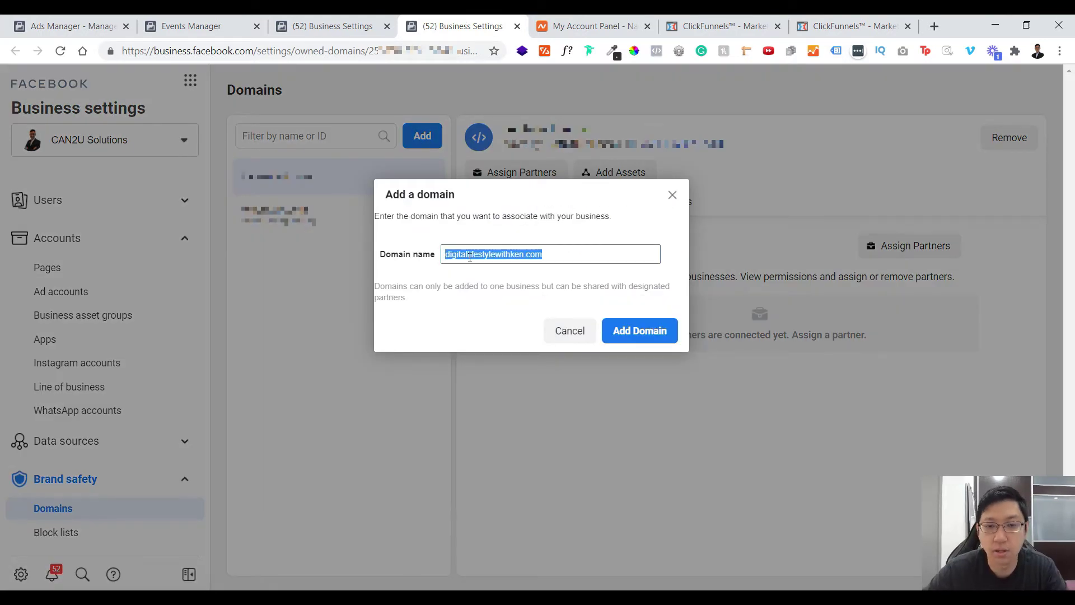
{"action": "left_click", "coordinate": [621, 331]}
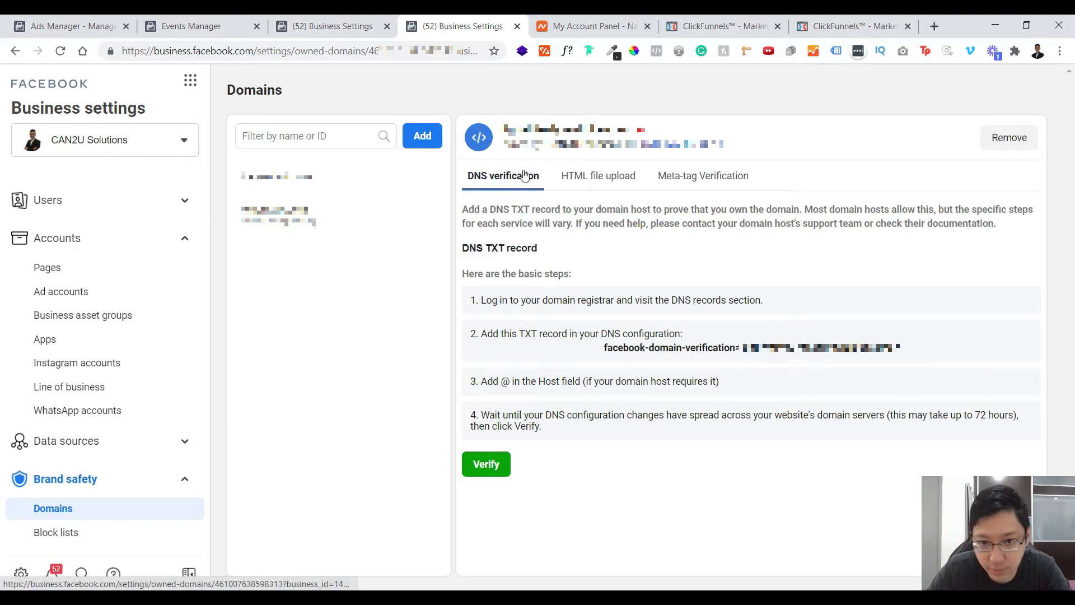
Examine the HTML file upload, meta-tag and DNS verification instructions for the added domain, ending on DNS verification.
{"action": "left_click", "coordinate": [611, 174]}
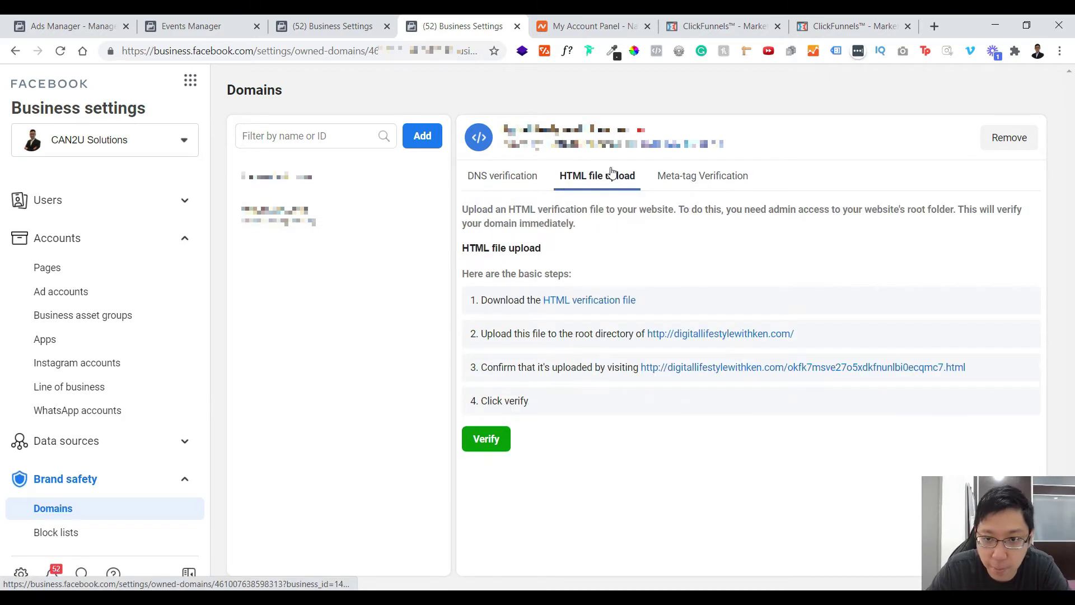
{"action": "left_click", "coordinate": [695, 178]}
{"action": "left_click", "coordinate": [594, 179]}
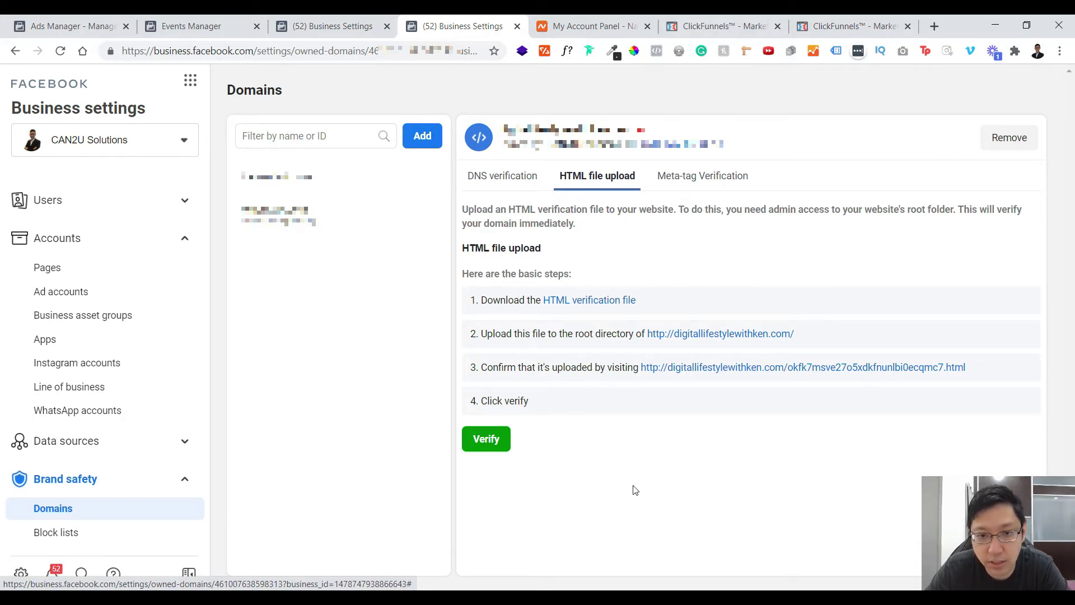
{"action": "left_click", "coordinate": [513, 177]}
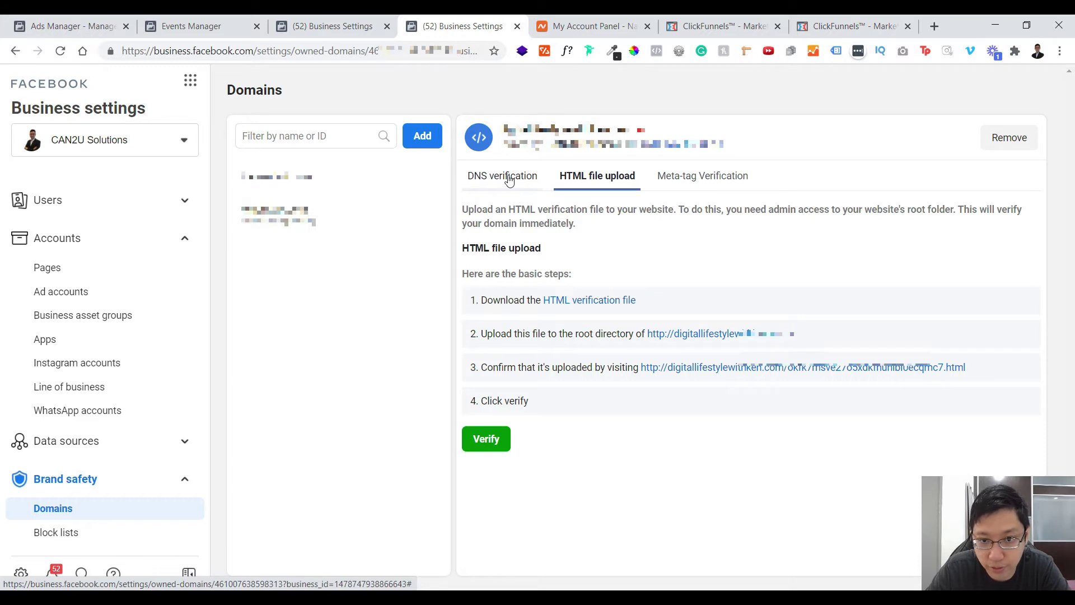
{"action": "left_click", "coordinate": [692, 178]}
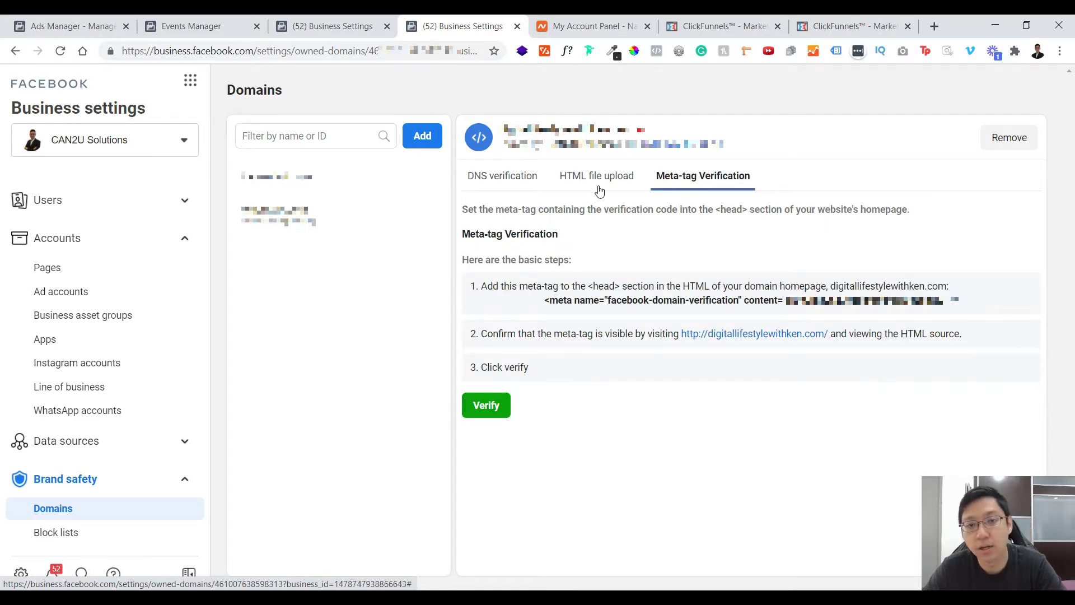
{"action": "left_click", "coordinate": [523, 186]}
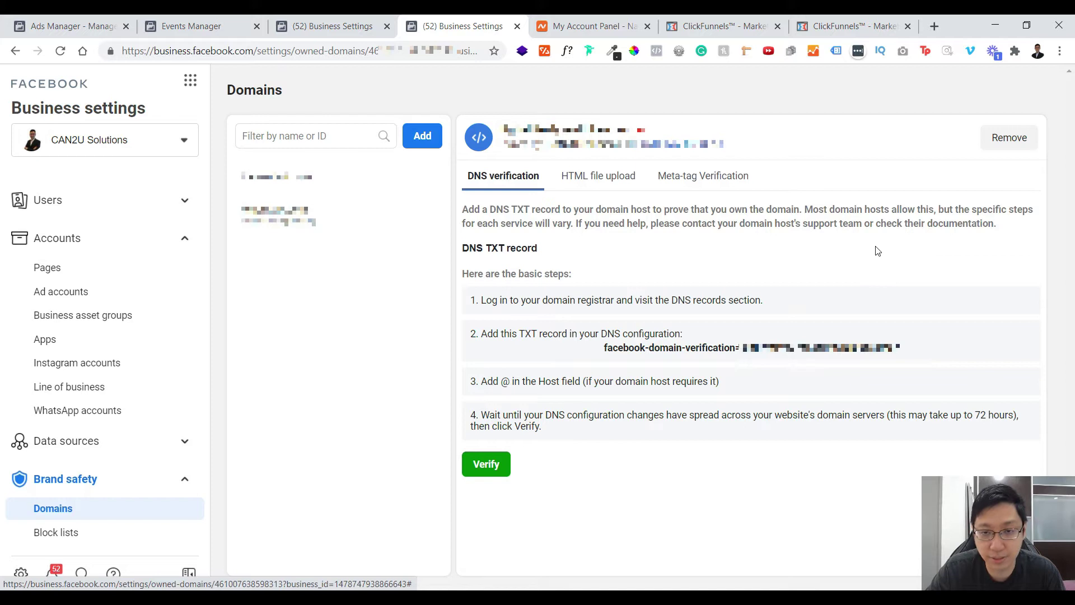
Switch to Namecheap and open the Advanced DNS settings of digitallifestylewithken.com.
{"action": "left_click", "coordinate": [582, 22]}
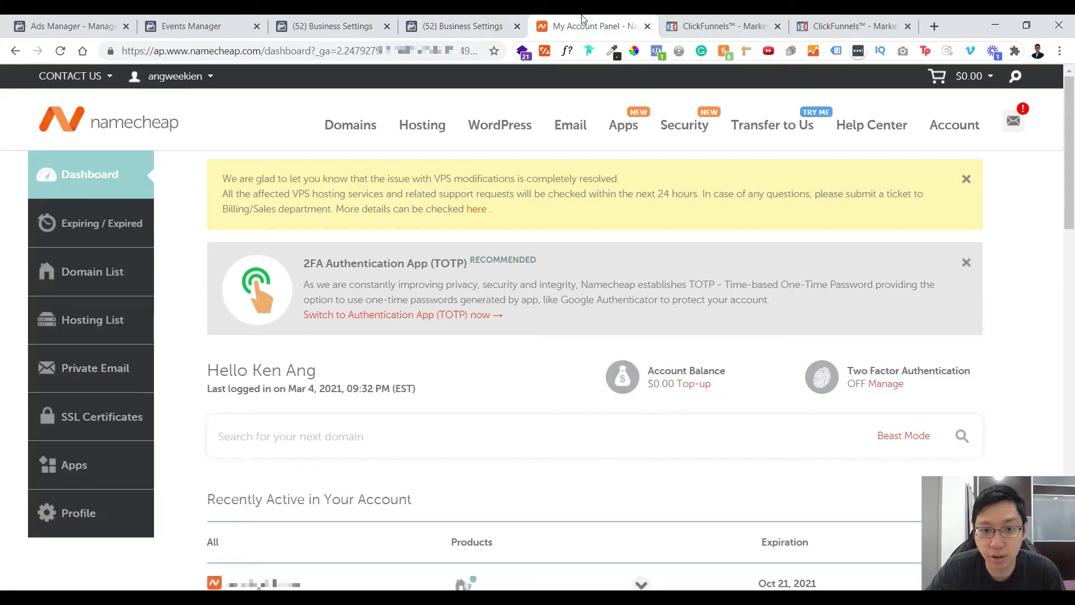
{"action": "scroll", "coordinate": [328, 269], "scroll_direction": "down", "scroll_amount": 3}
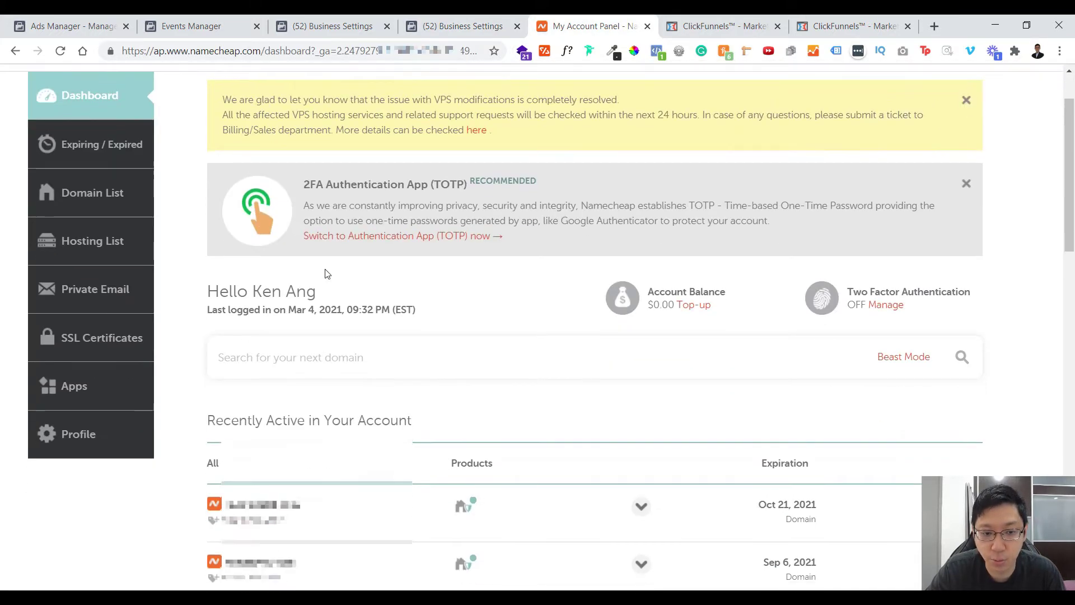
{"action": "left_click", "coordinate": [955, 443]}
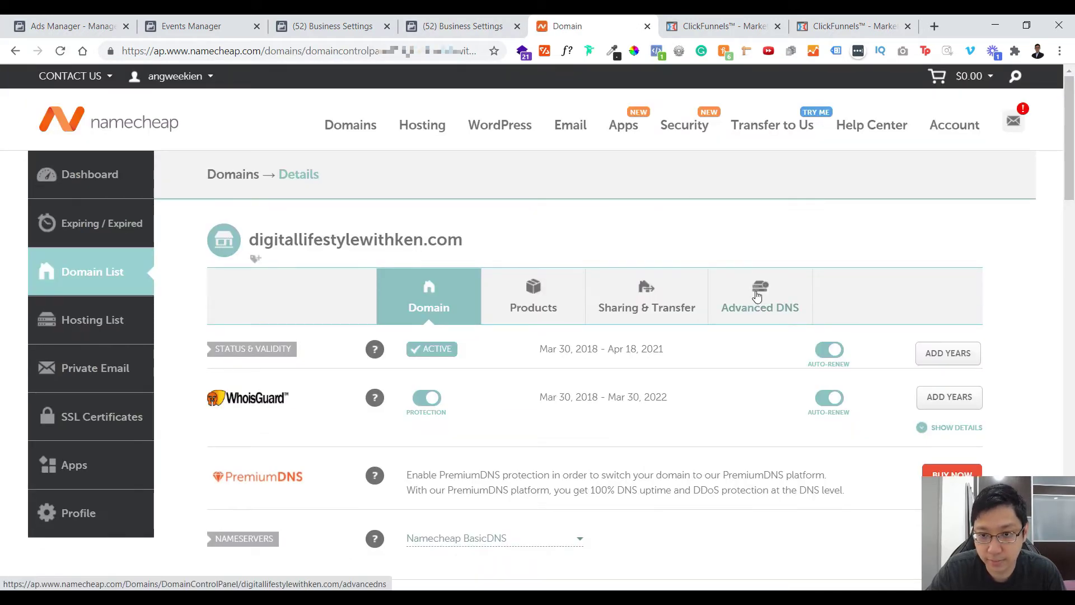
{"action": "left_click", "coordinate": [757, 297]}
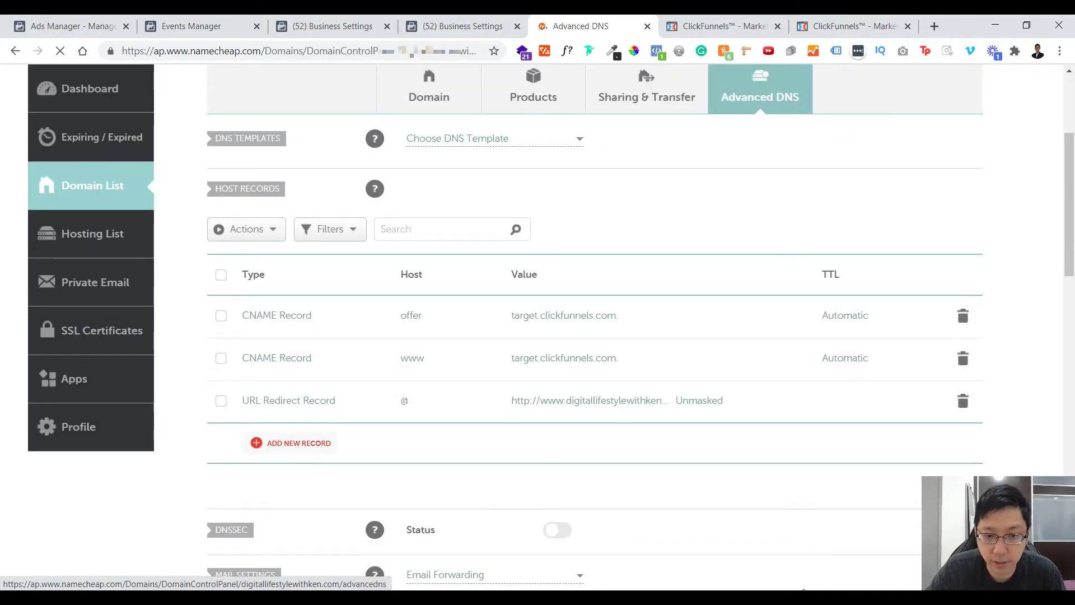
Add a new host record of type TXT Record to the domain.
{"action": "left_click", "coordinate": [298, 443]}
{"action": "scroll", "coordinate": [314, 320], "scroll_direction": "down", "scroll_amount": 5}
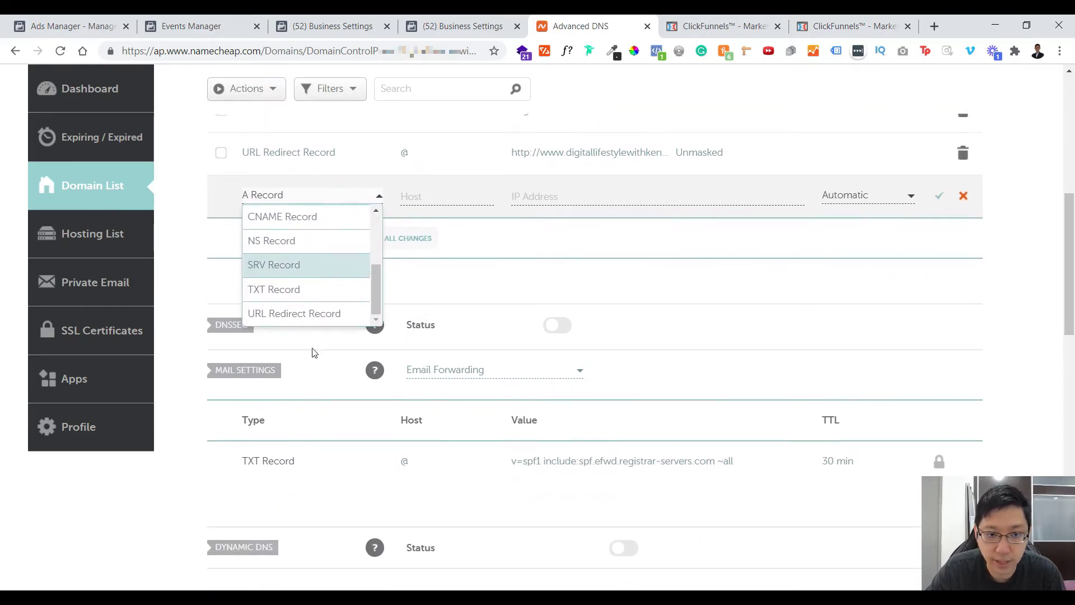
{"action": "left_click", "coordinate": [321, 290]}
Copy the Facebook domain verification string from Business settings and paste it as the value of the new TXT record in Namecheap.
{"action": "left_click", "coordinate": [451, 26]}
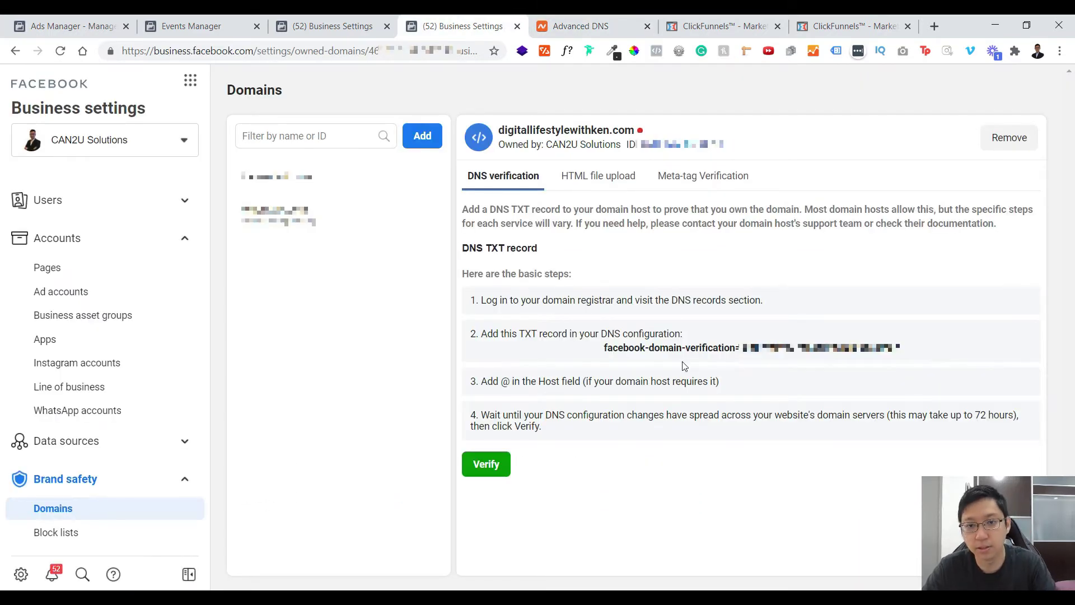
{"action": "left_click_drag", "start_coordinate": [903, 348], "coordinate": [598, 353]}
{"action": "key", "text": "ctrl+c"}
{"action": "key", "text": "ctrl+Tab"}
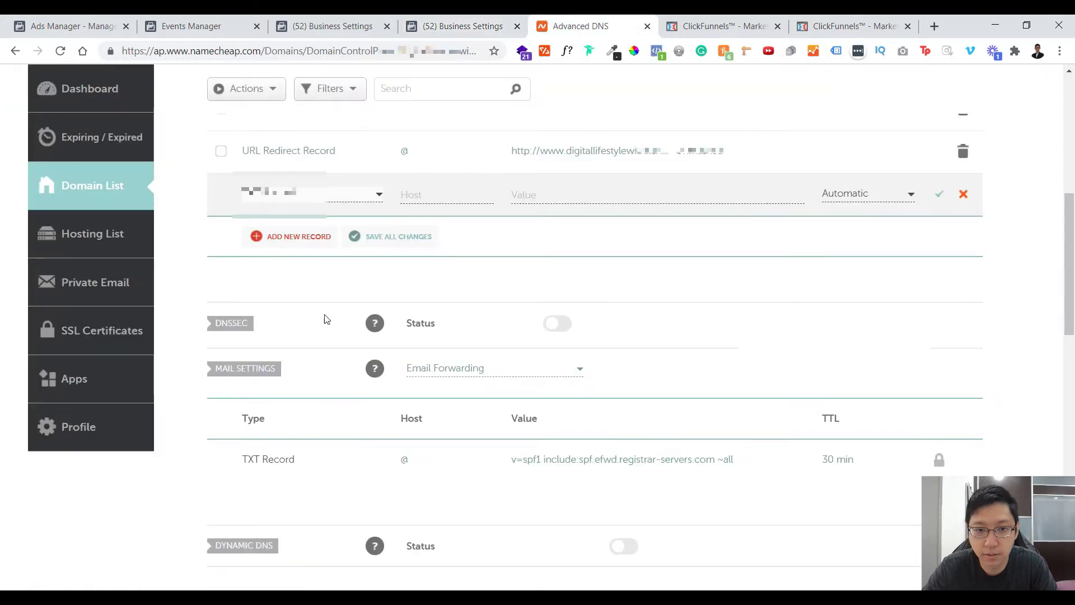
{"action": "left_click", "coordinate": [578, 197]}
{"action": "key", "text": "ctrl+v"}
Set the new TXT record's host to @ and save the record.
{"action": "left_click", "coordinate": [459, 196]}
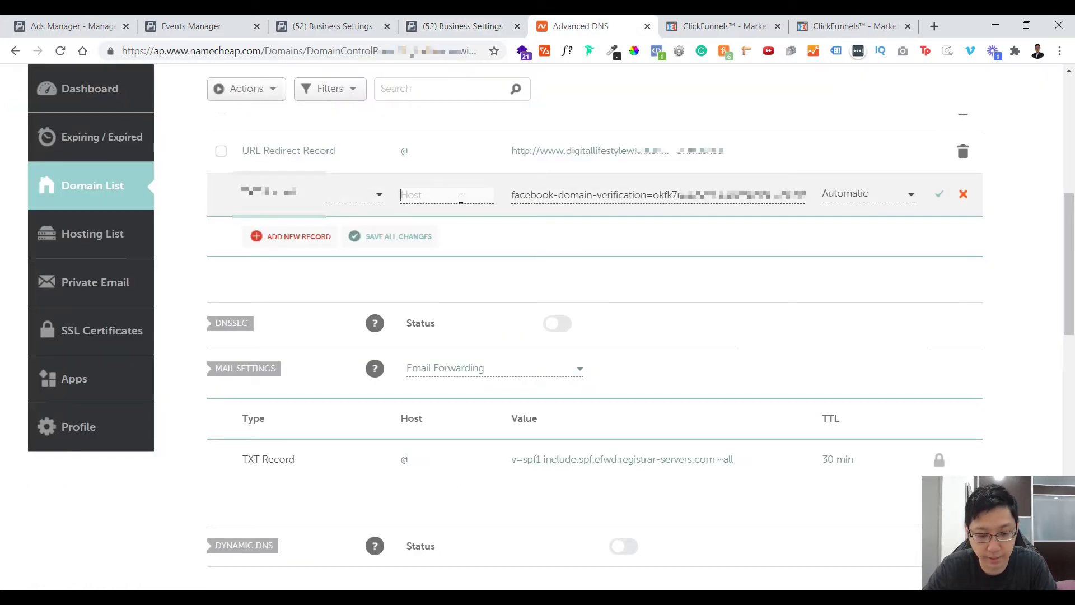
{"action": "type", "text": "@"}
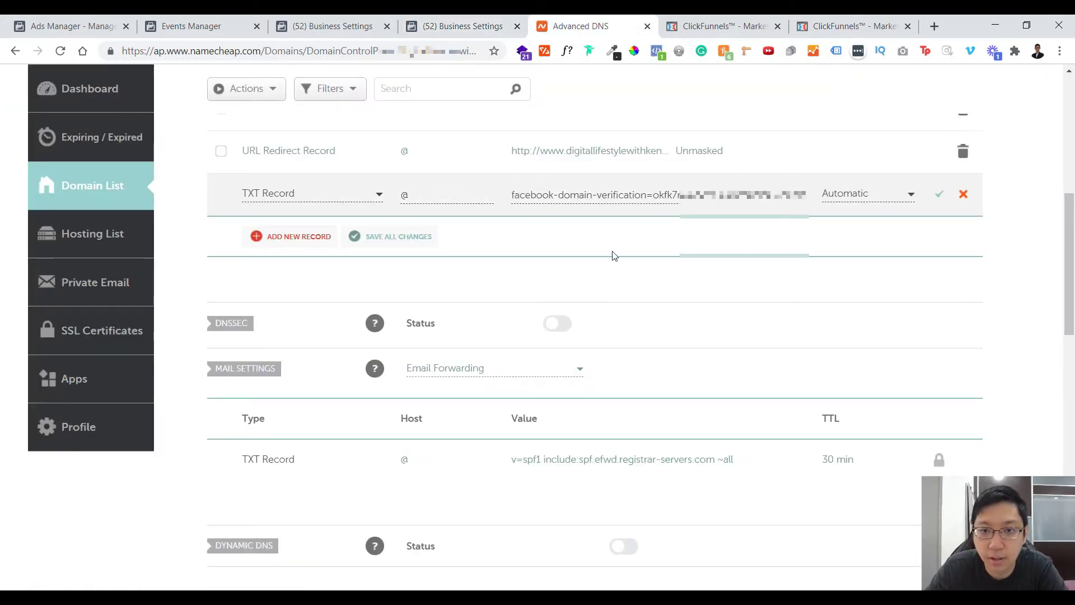
{"action": "scroll", "coordinate": [255, 238], "scroll_direction": "up", "scroll_amount": 1}
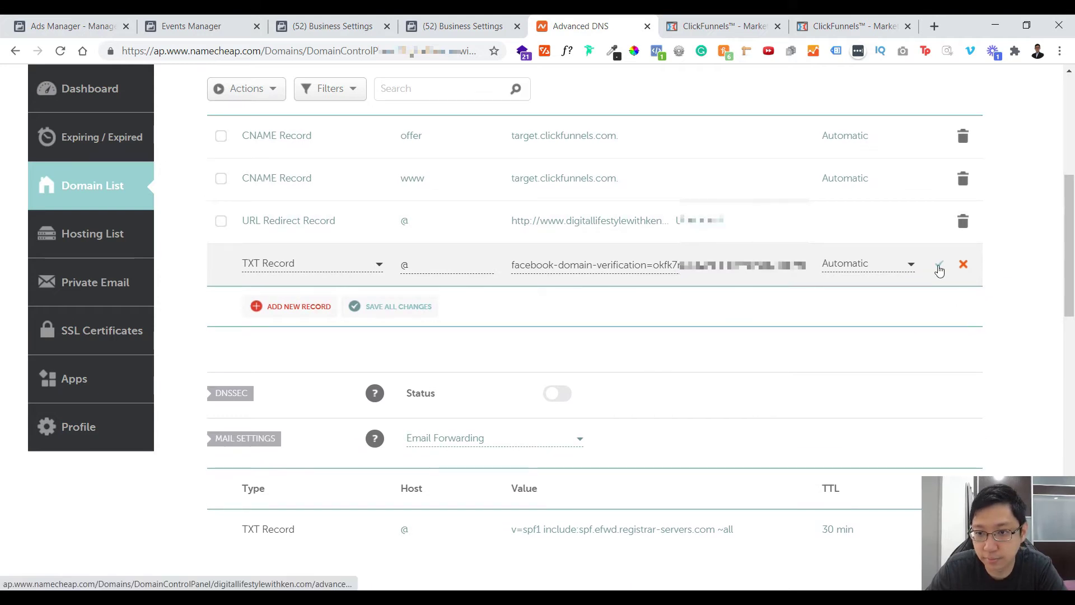
{"action": "left_click", "coordinate": [940, 264]}
Check the saved TXT record in Namecheap against the DNS verification instructions in Business settings.
{"action": "left_click", "coordinate": [447, 22]}
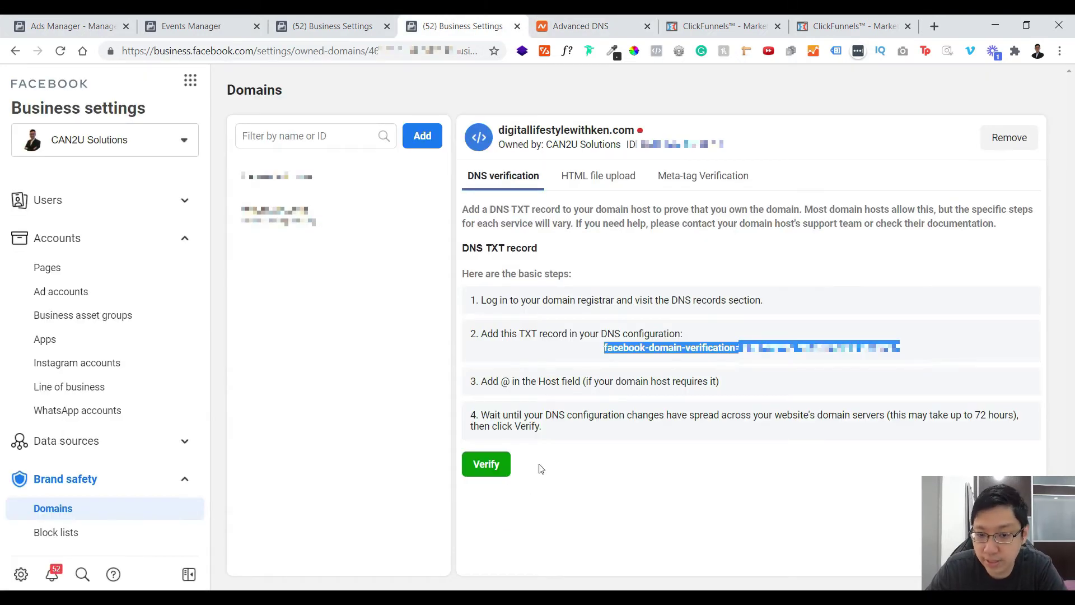
{"action": "left_click", "coordinate": [579, 26]}
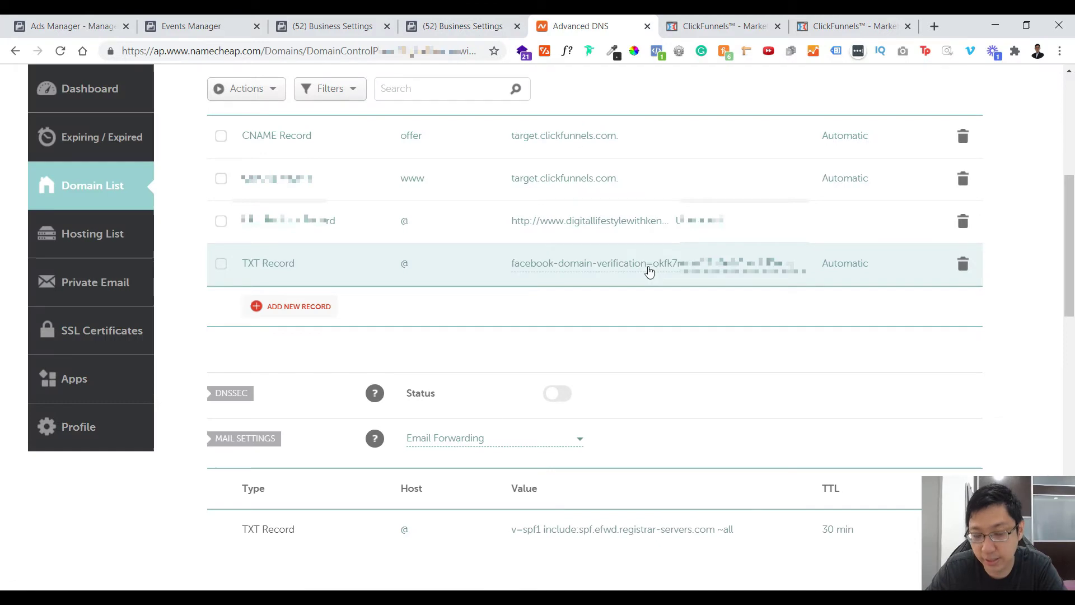
{"action": "scroll", "coordinate": [649, 271], "scroll_direction": "up", "scroll_amount": 4}
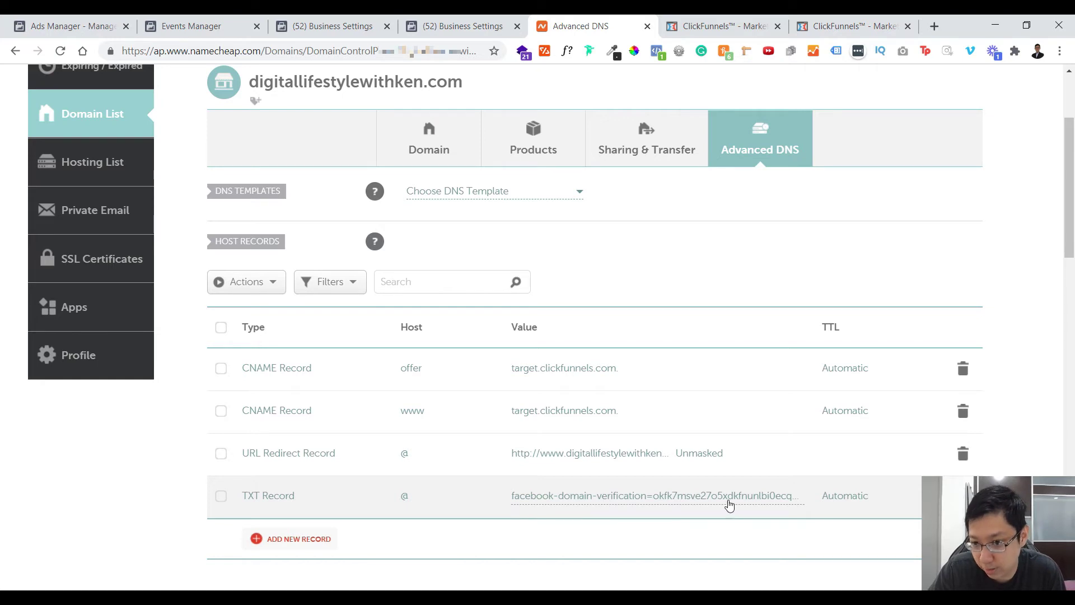
{"action": "left_click", "coordinate": [463, 26]}
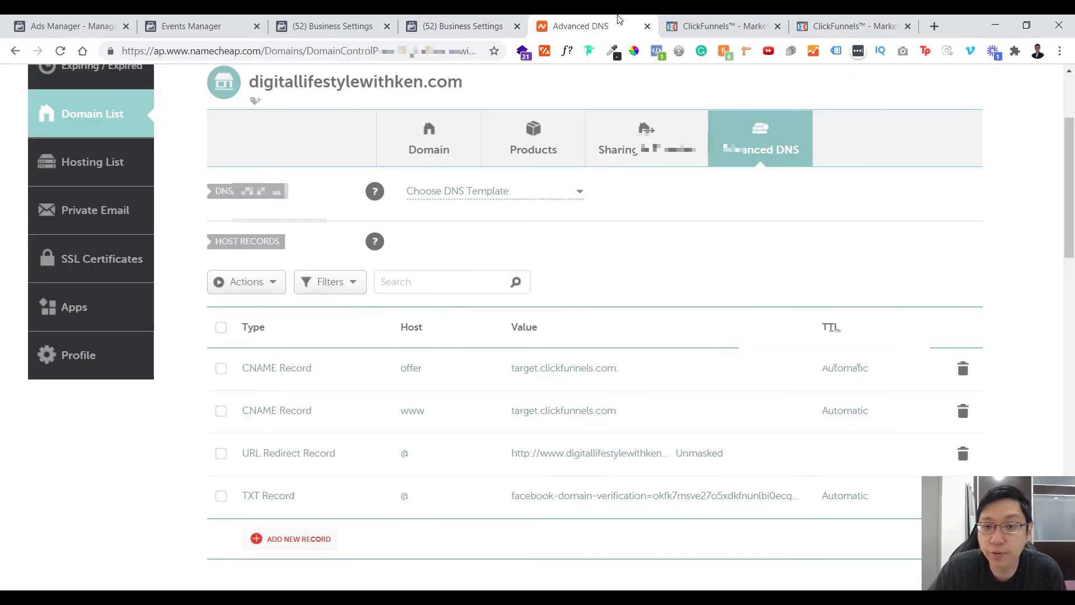
Switch to Facebook Business settings and open the Meta-tag Verification instructions for digitallifestylewithken.com.
{"action": "left_click", "coordinate": [619, 23]}
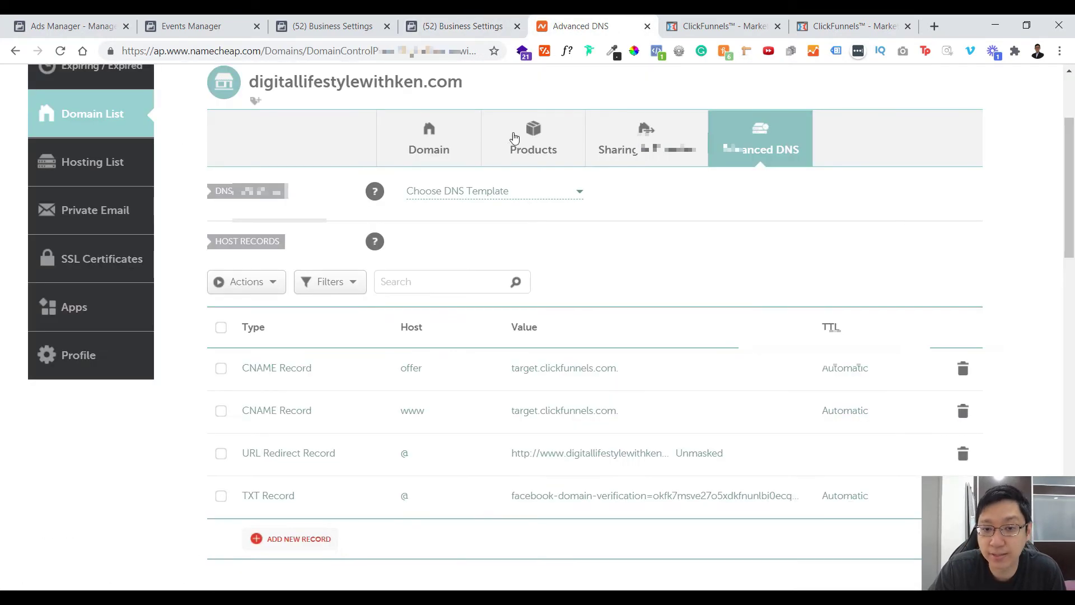
{"action": "left_click", "coordinate": [488, 25]}
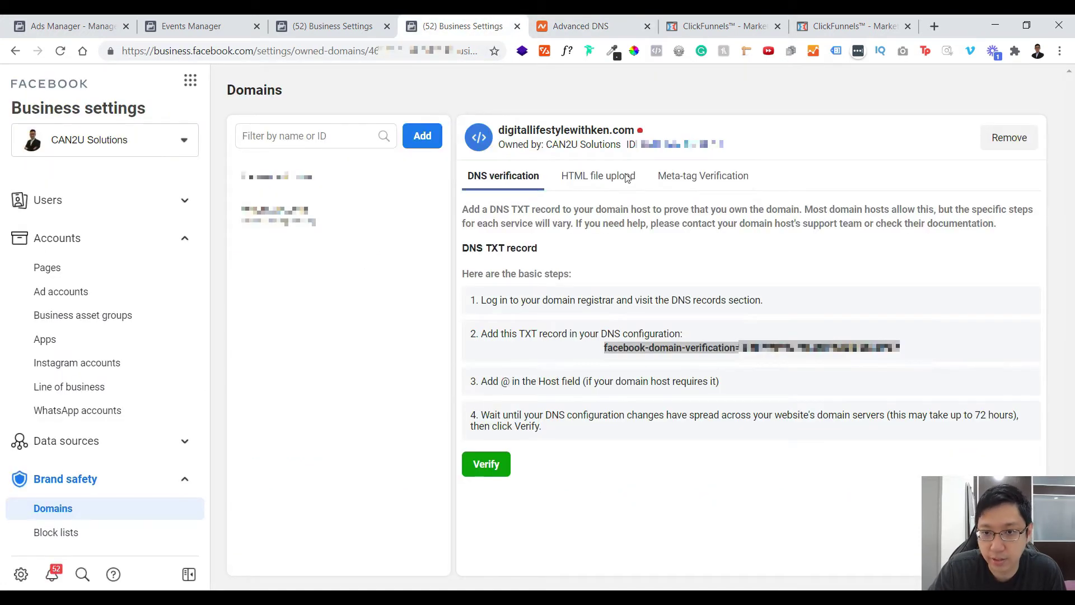
{"action": "left_click", "coordinate": [692, 178]}
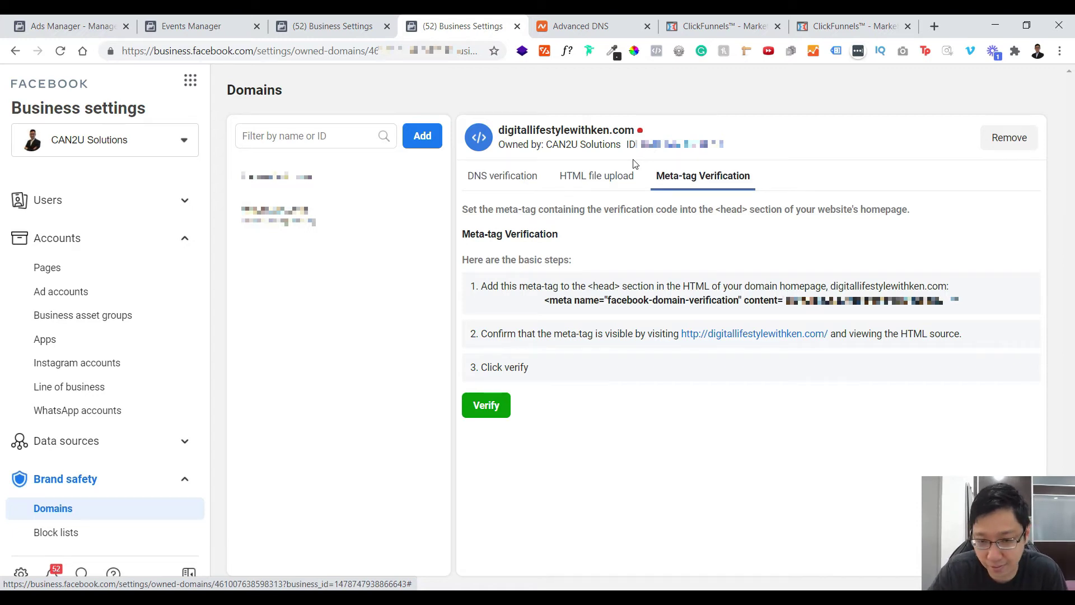
{"action": "key", "text": "ctrl+Tab"}
{"action": "key", "text": "ctrl+Tab"}
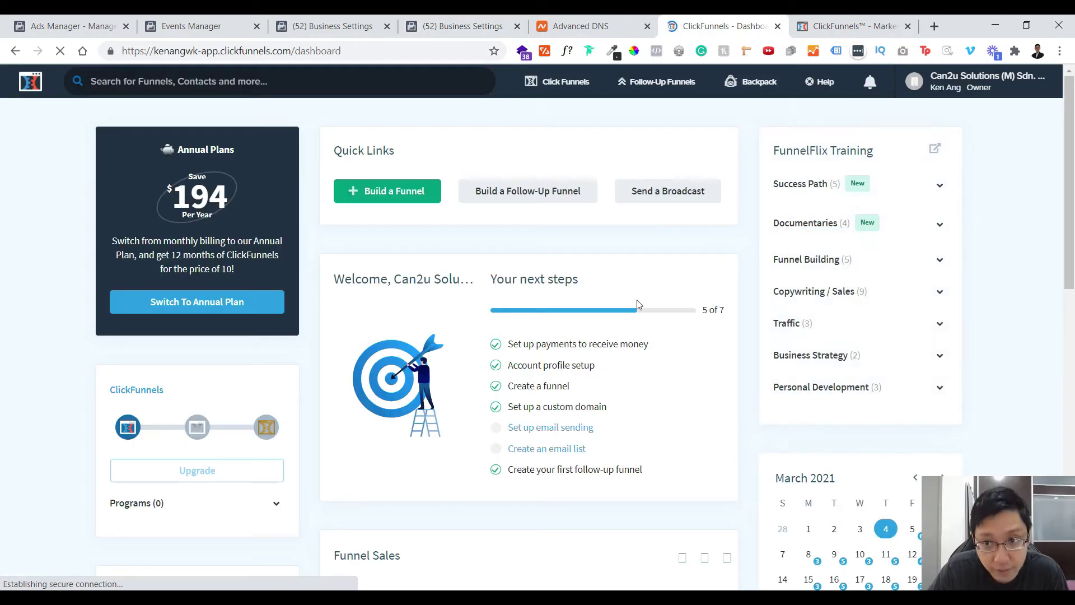
{"action": "left_click", "coordinate": [946, 83]}
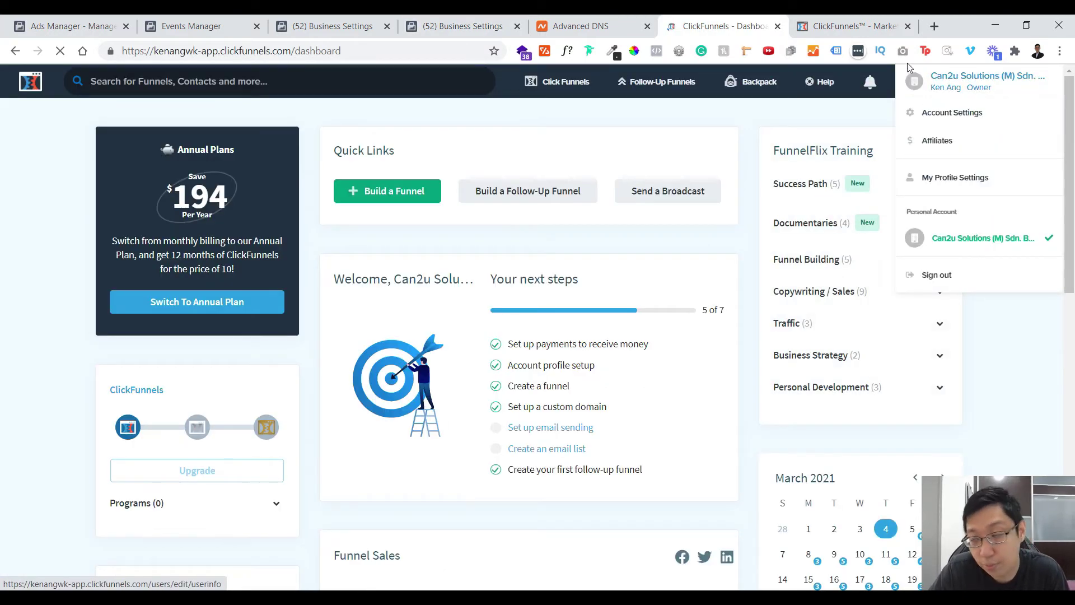
{"action": "left_click", "coordinate": [941, 115]}
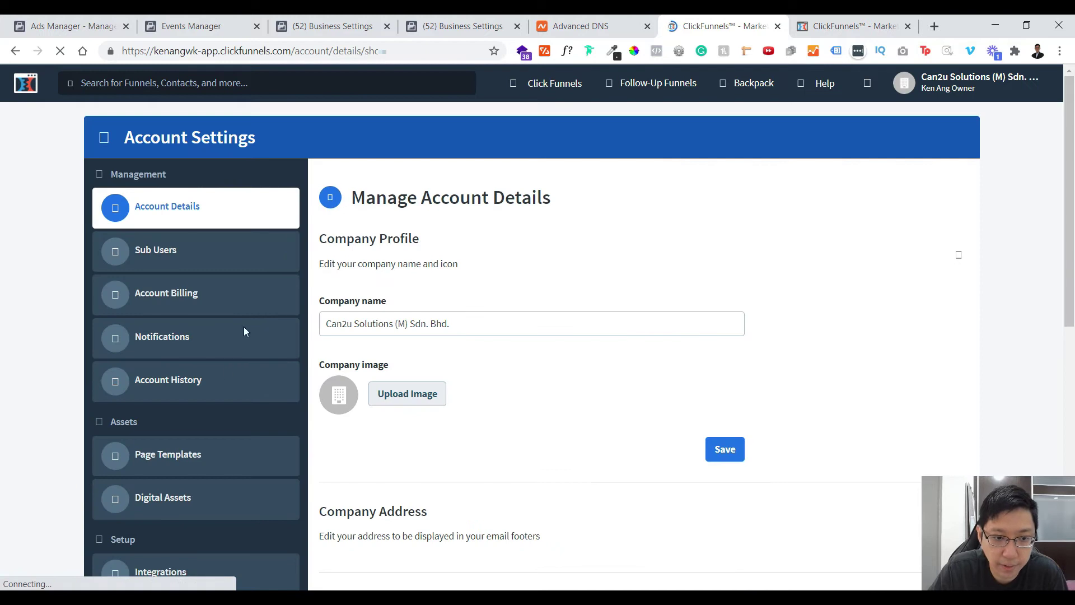
{"action": "scroll", "coordinate": [244, 327], "scroll_direction": "down", "scroll_amount": 4}
{"action": "left_click", "coordinate": [202, 496]}
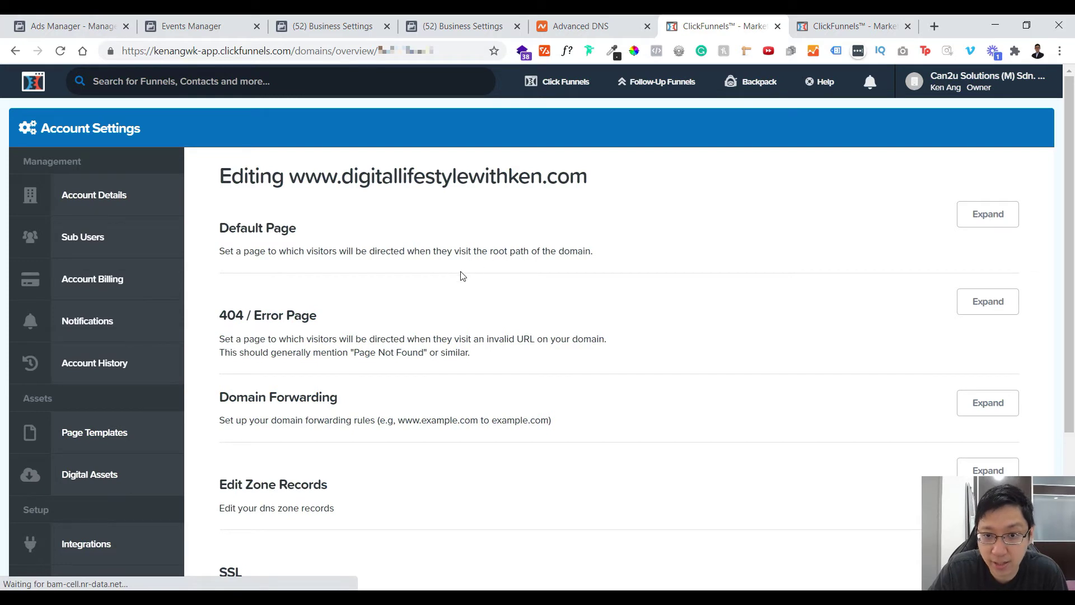
Compare the domain name in Namecheap with the domain being edited in ClickFunnels.
{"action": "left_click", "coordinate": [583, 26]}
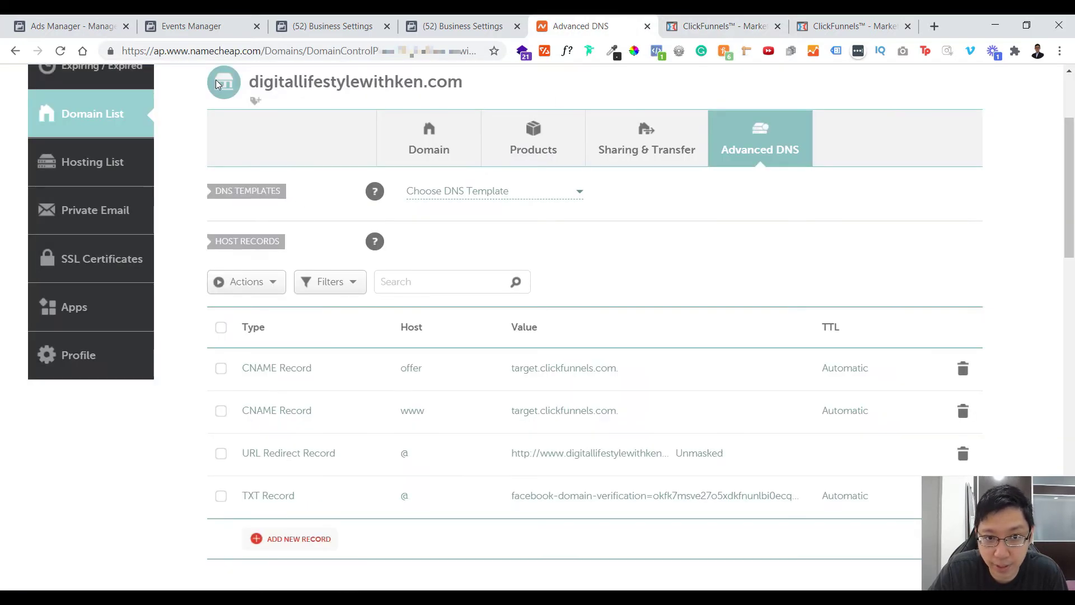
{"action": "left_click_drag", "start_coordinate": [262, 80], "coordinate": [467, 91]}
{"action": "left_click", "coordinate": [738, 22]}
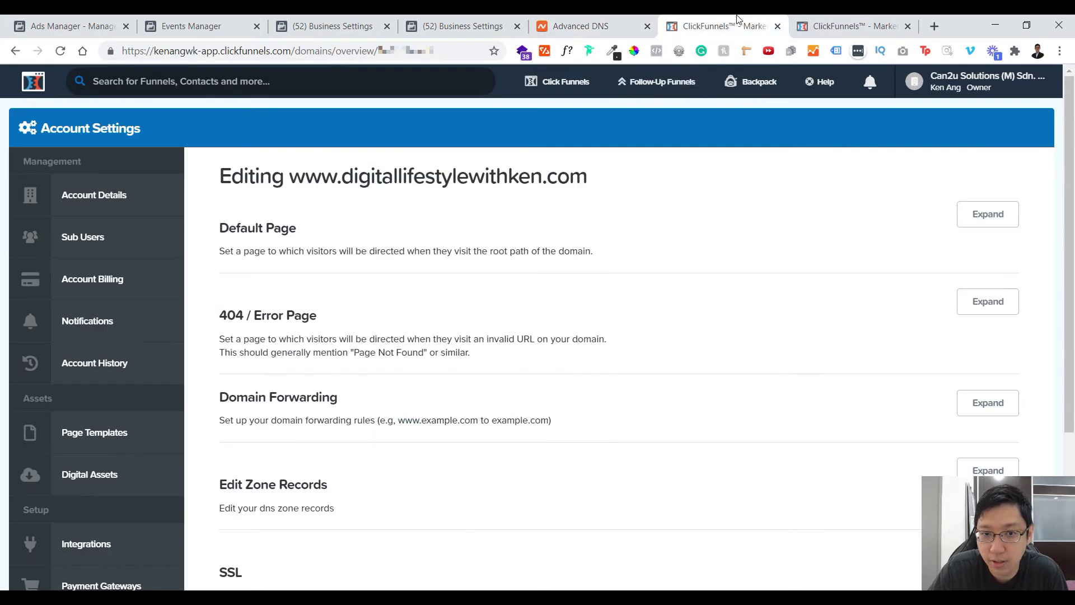
Set the domain's default page for the root URL to Test Funnel / Optin and save it.
{"action": "left_click", "coordinate": [995, 227]}
{"action": "left_click", "coordinate": [317, 291]}
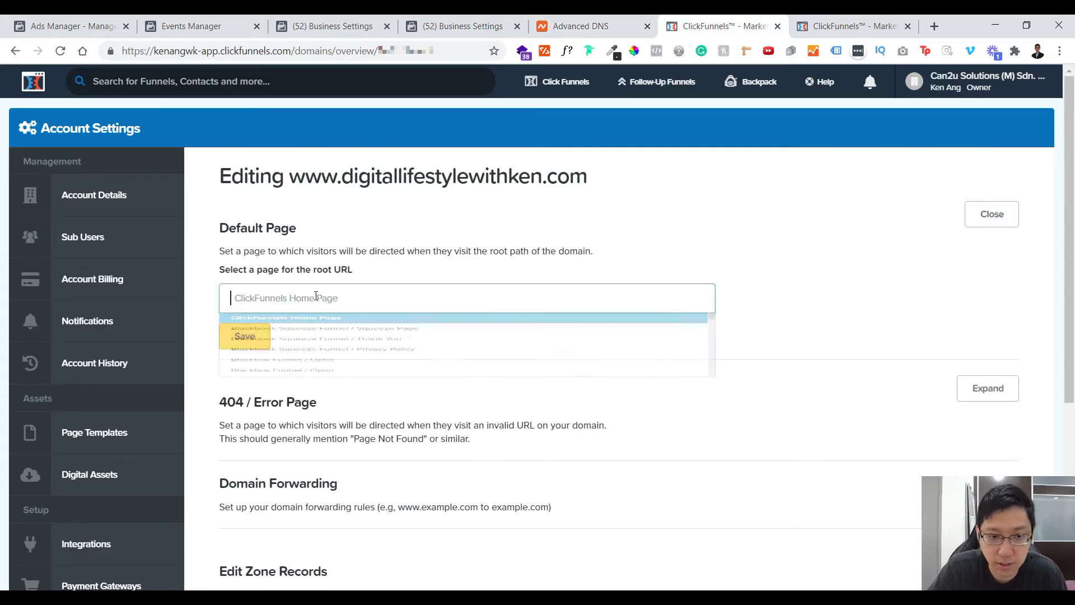
{"action": "type", "text": "optin"}
{"action": "scroll", "coordinate": [370, 288], "scroll_direction": "down", "scroll_amount": 1}
{"action": "scroll", "coordinate": [304, 343], "scroll_direction": "down", "scroll_amount": 3}
{"action": "left_click", "coordinate": [308, 337]}
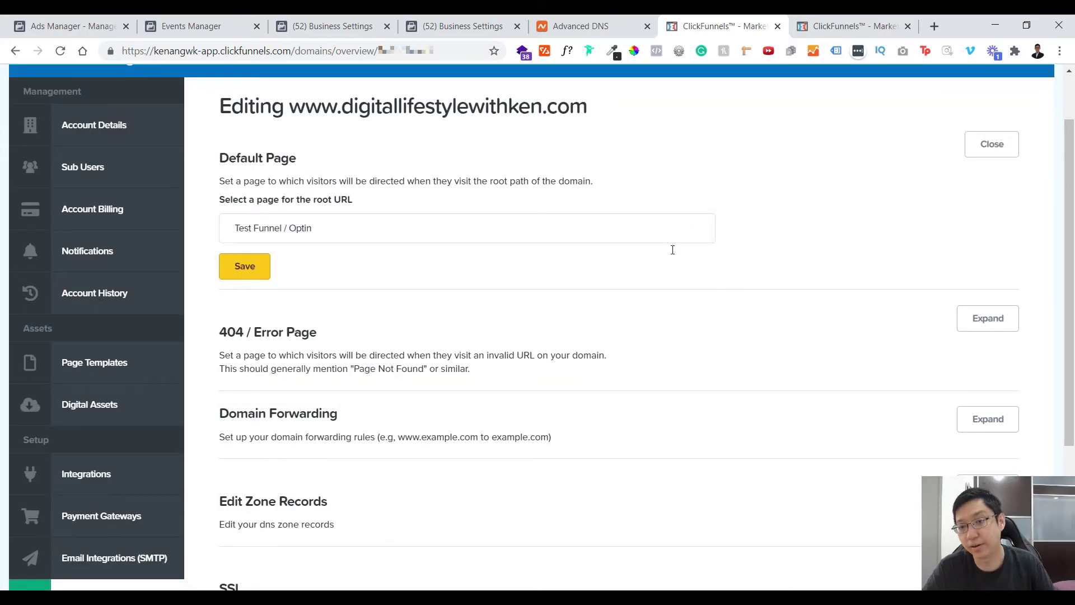
{"action": "left_click", "coordinate": [239, 262]}
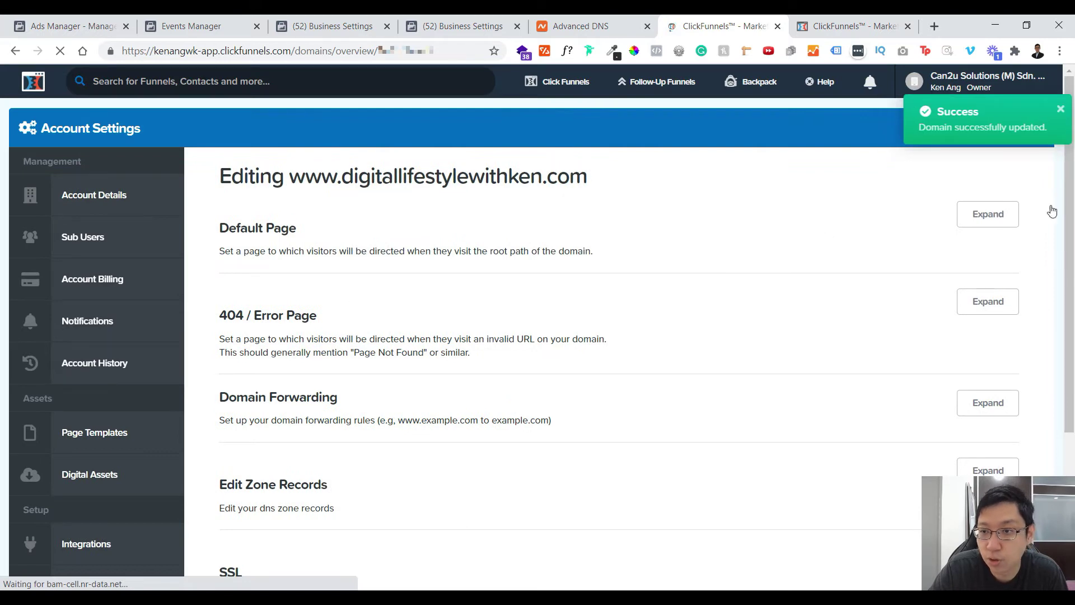
{"action": "left_click", "coordinate": [988, 217]}
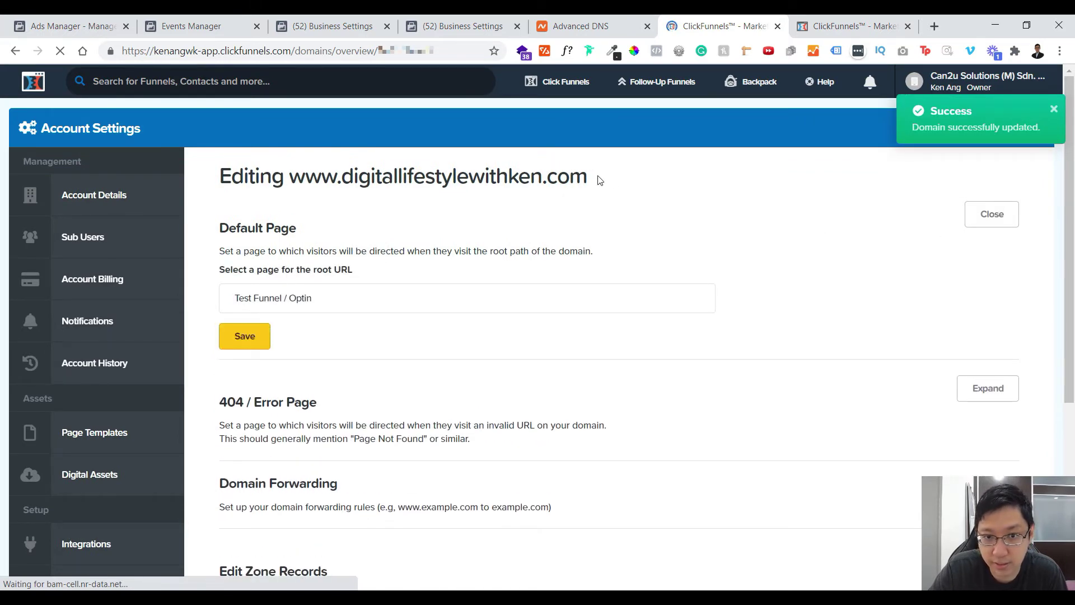
{"action": "left_click_drag", "start_coordinate": [598, 180], "coordinate": [297, 184]}
{"action": "right_click", "coordinate": [301, 177]}
{"action": "left_click", "coordinate": [369, 202]}
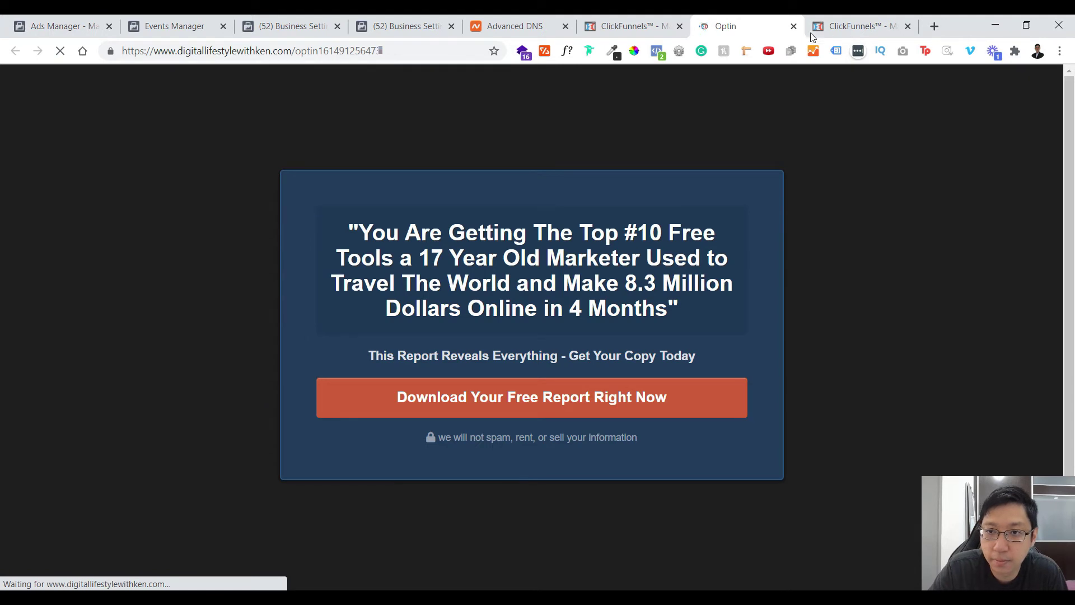
{"action": "left_click", "coordinate": [795, 26]}
Open Test Funnel's Optin page in the page editor and bring up its header tracking code.
{"action": "left_click", "coordinate": [829, 26]}
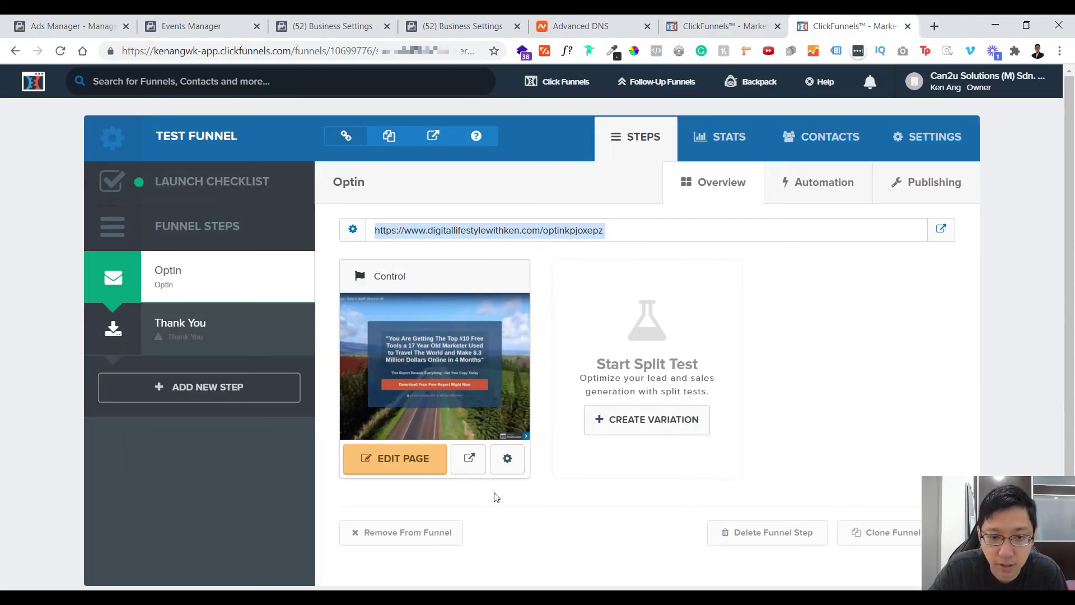
{"action": "left_click", "coordinate": [404, 459]}
{"action": "mouse_move", "coordinate": [228, 77]}
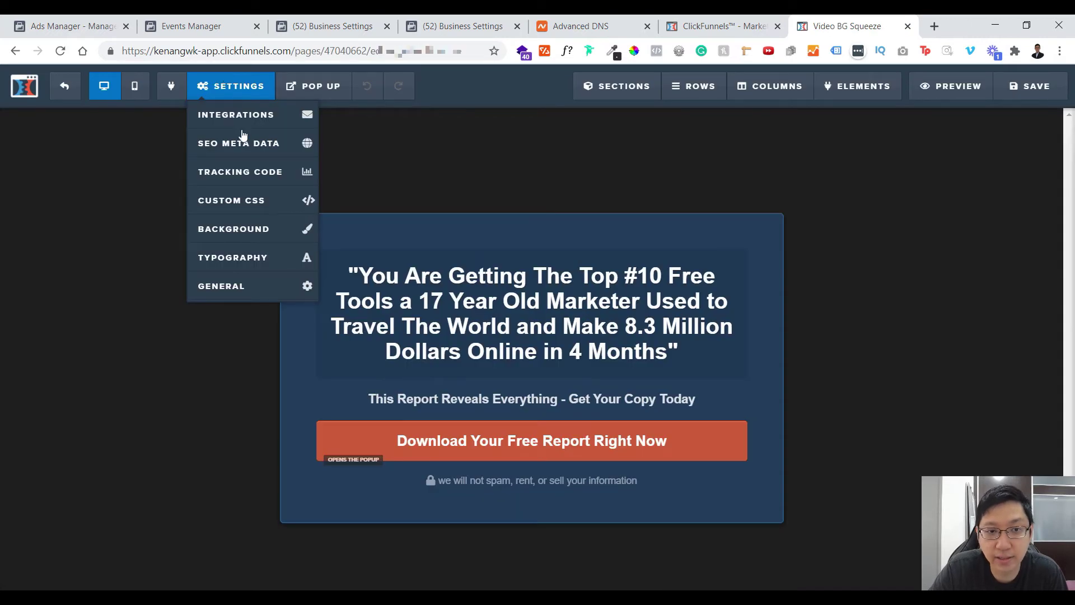
{"action": "left_click", "coordinate": [269, 186]}
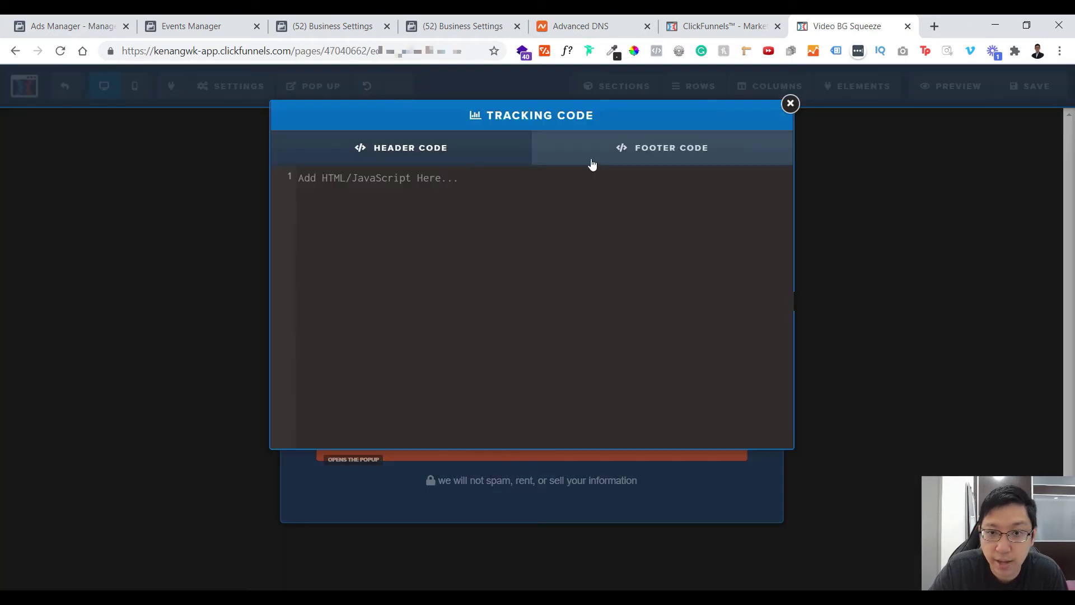
Copy the domain verification meta-tag from Business settings into the Optin page's header code in ClickFunnels, save the page and exit the editor.
{"action": "left_click", "coordinate": [474, 23]}
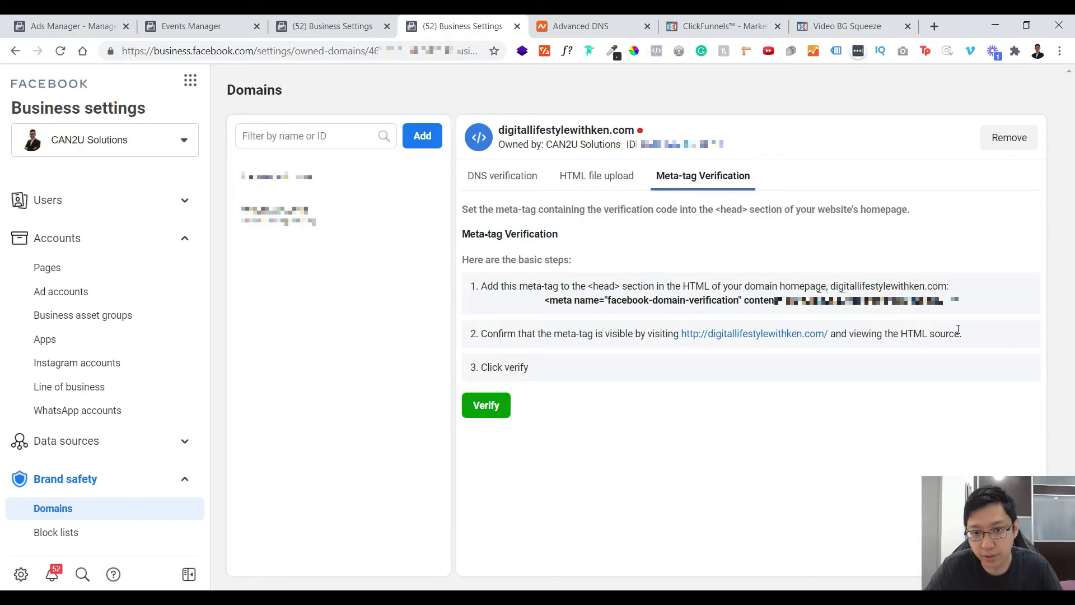
{"action": "left_click_drag", "start_coordinate": [955, 315], "coordinate": [539, 303]}
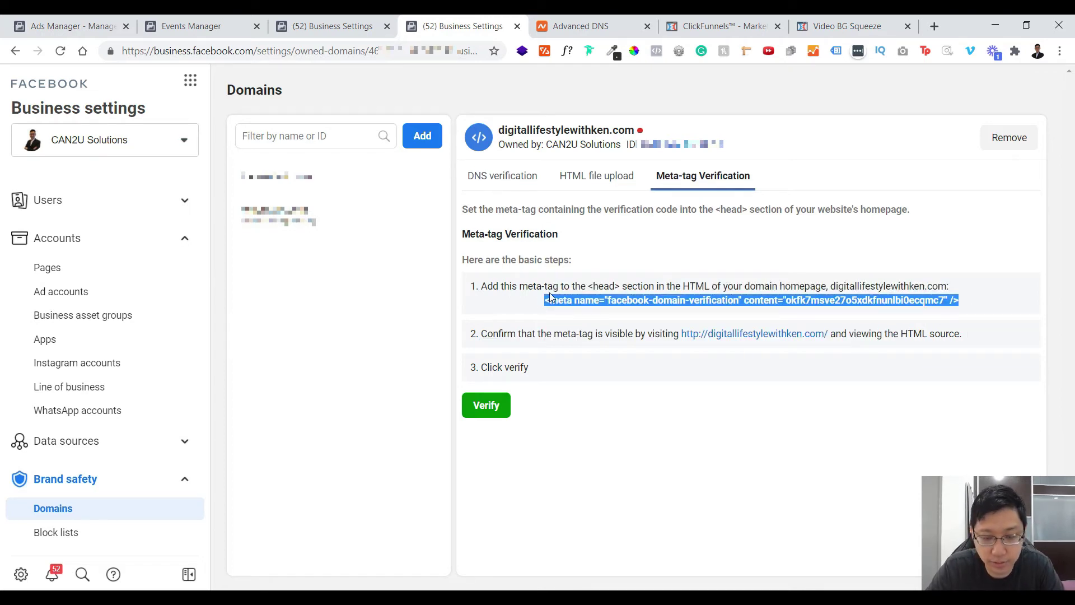
{"action": "left_click", "coordinate": [847, 26]}
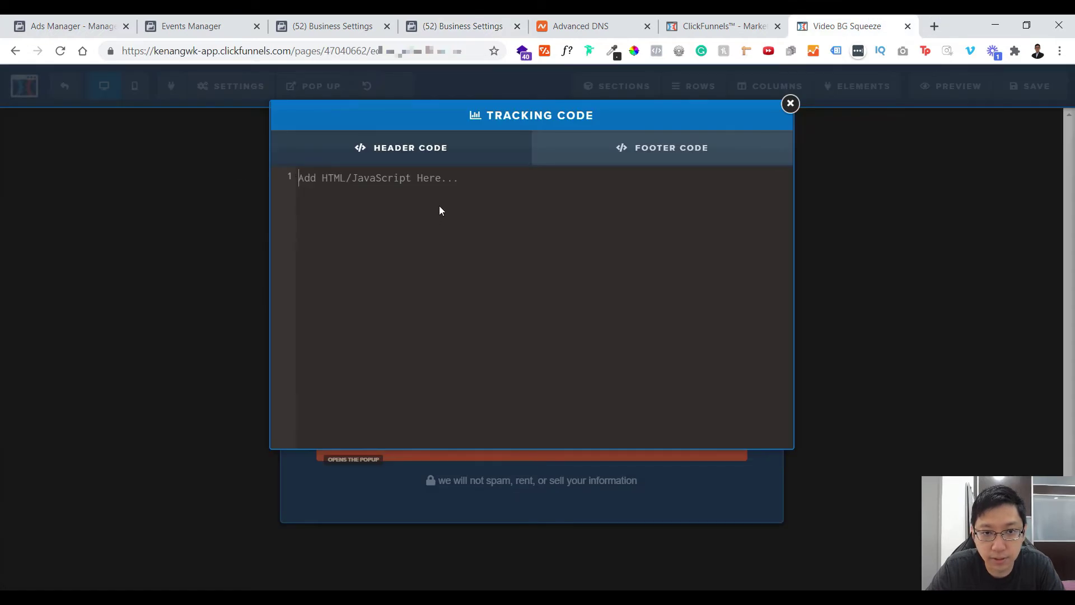
{"action": "key", "text": "ctrl+v"}
{"action": "left_click", "coordinate": [790, 104]}
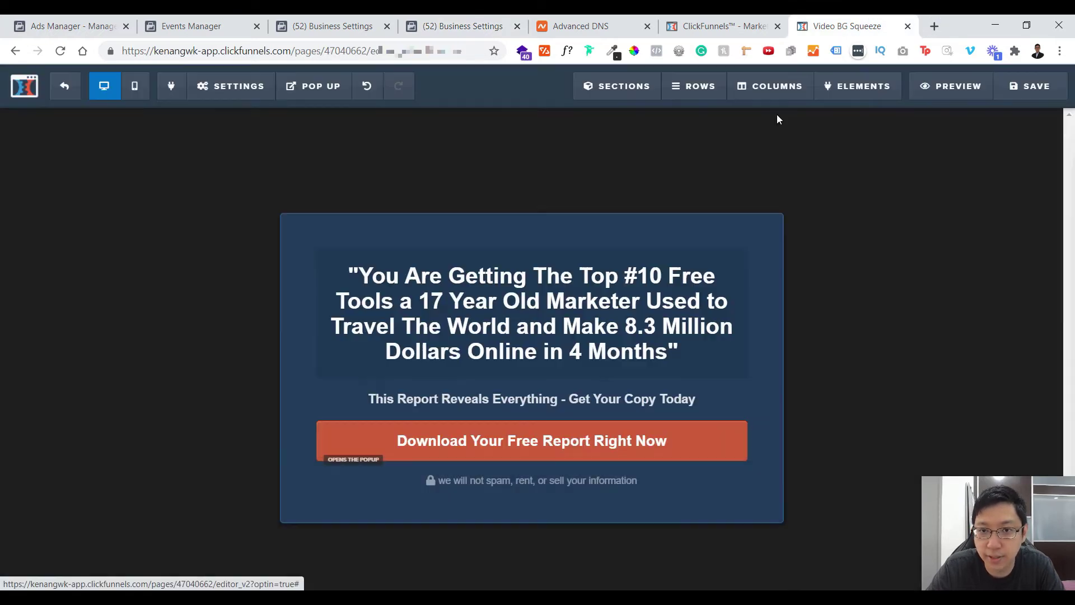
{"action": "left_click", "coordinate": [1050, 88]}
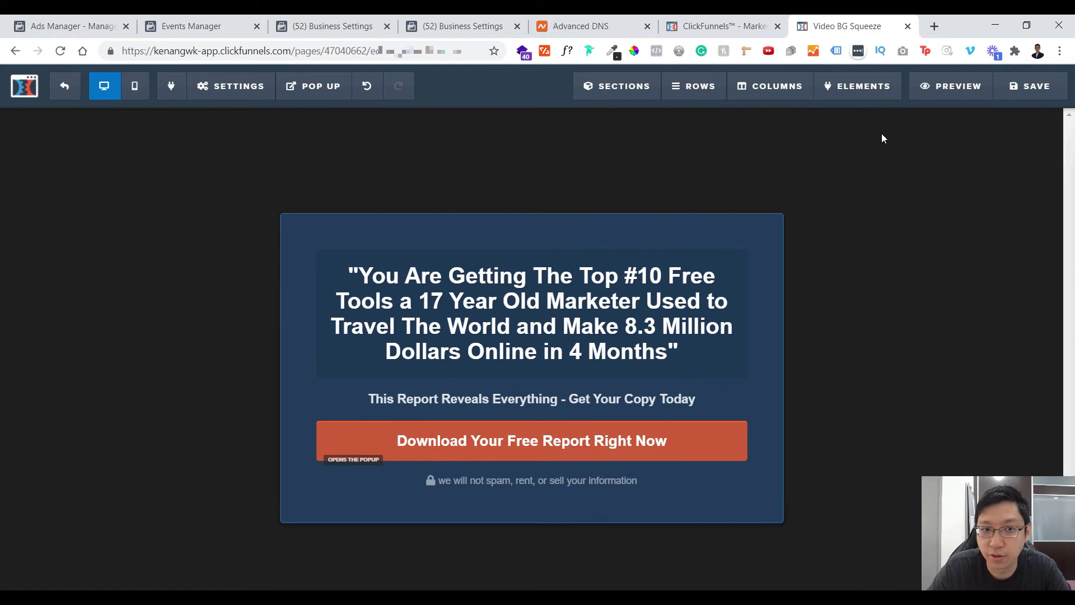
{"action": "left_click", "coordinate": [61, 89]}
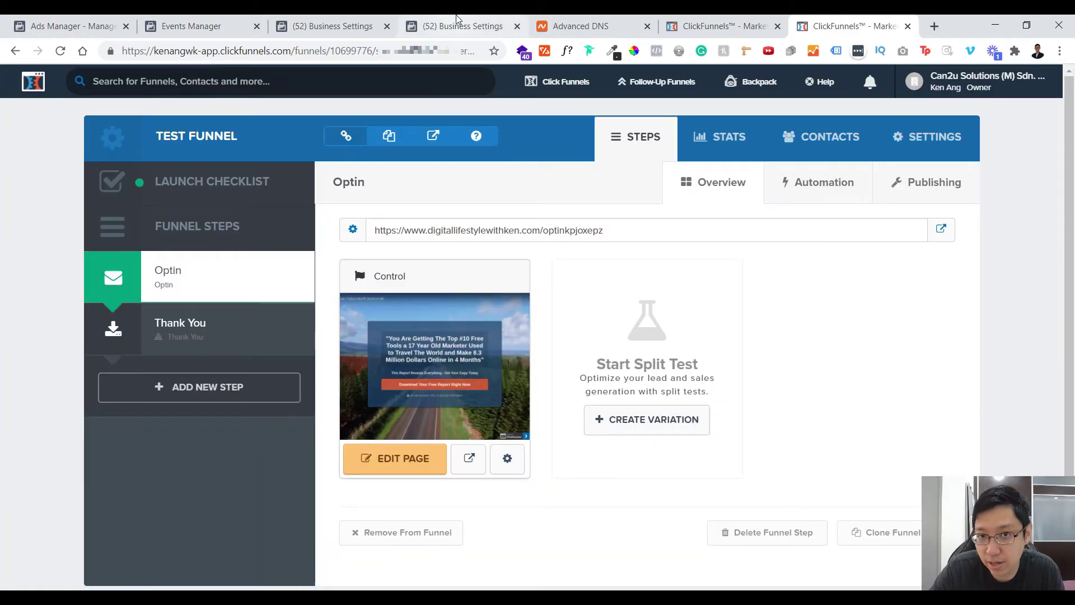
Verify digitallifestylewithken.com by meta-tag in Business settings, dismiss the dialog and reload the domain page.
{"action": "left_click", "coordinate": [448, 26]}
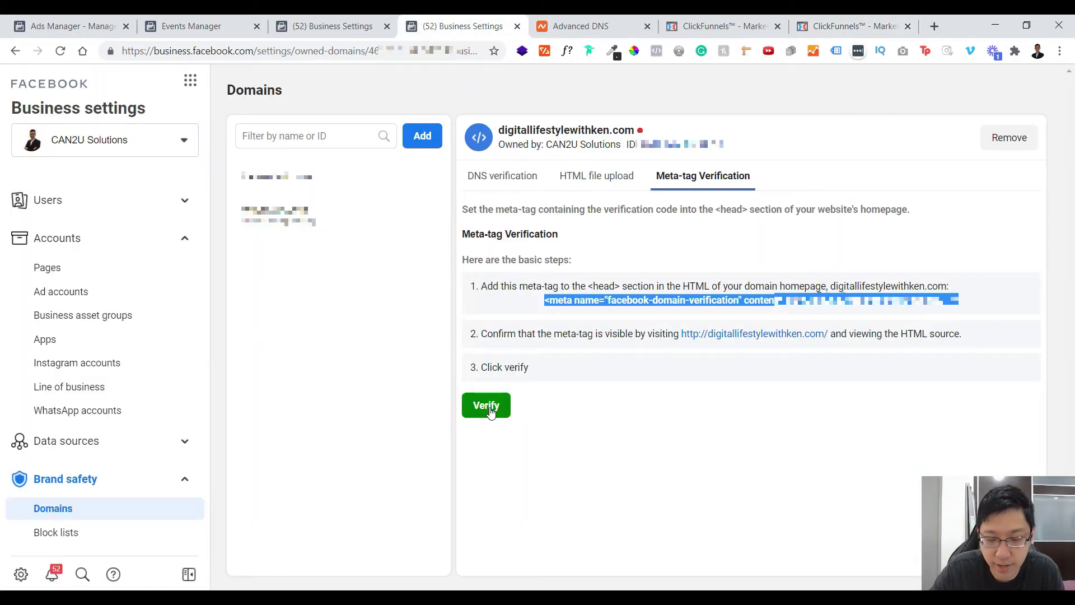
{"action": "left_click", "coordinate": [486, 405]}
{"action": "left_click_drag", "start_coordinate": [437, 267], "coordinate": [633, 270]}
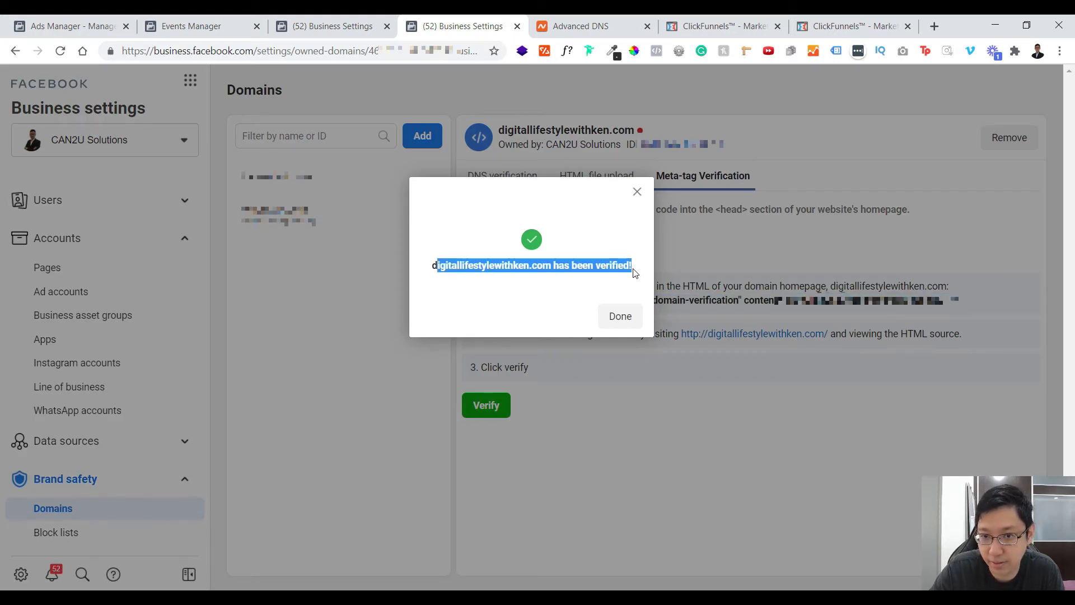
{"action": "left_click", "coordinate": [619, 315]}
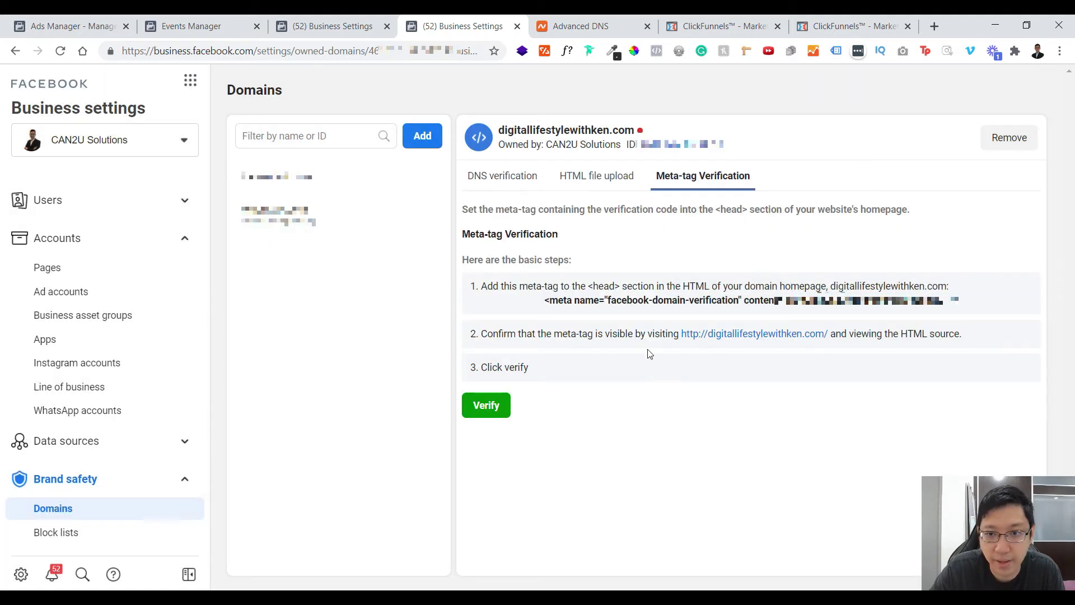
{"action": "left_click", "coordinate": [61, 52]}
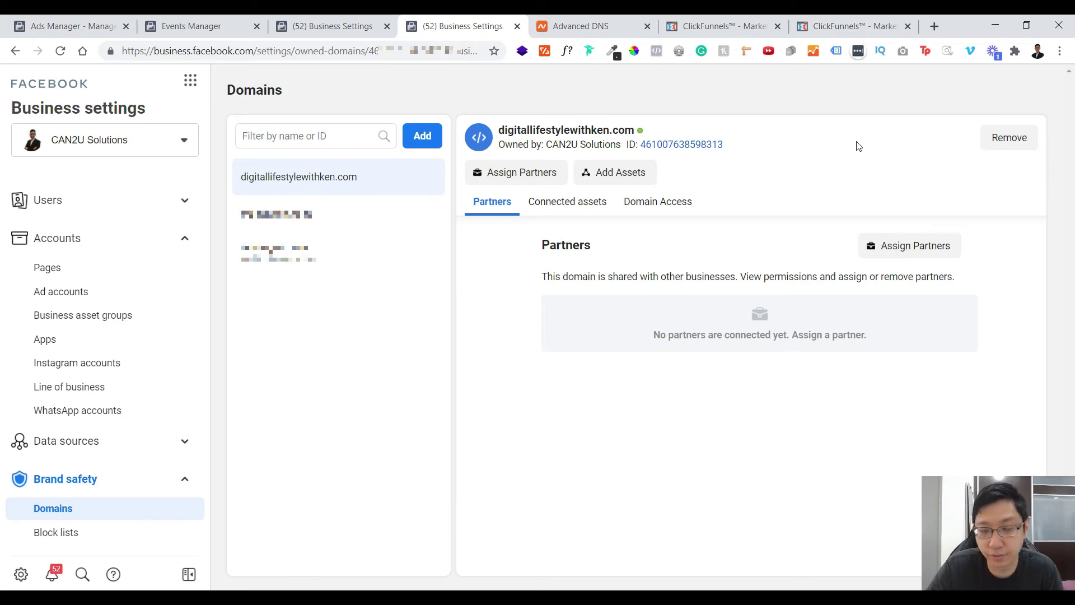
Review the domain's default page and the Optin step's URL in ClickFunnels, and the domain's host records in Namecheap.
{"action": "left_click", "coordinate": [755, 23]}
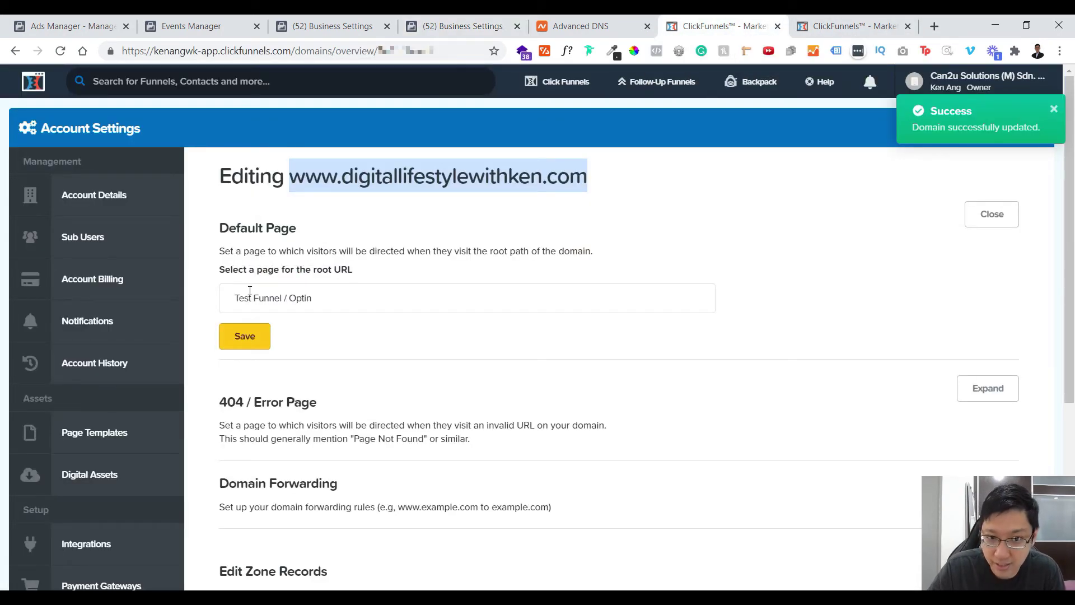
{"action": "left_click", "coordinate": [886, 22]}
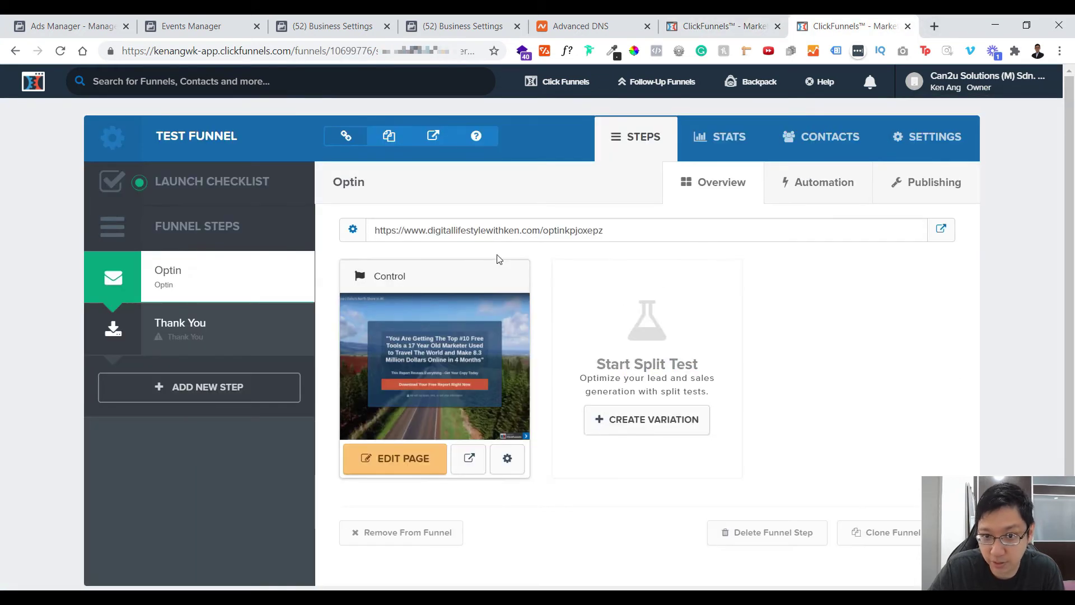
{"action": "left_click_drag", "start_coordinate": [540, 230], "coordinate": [370, 230]}
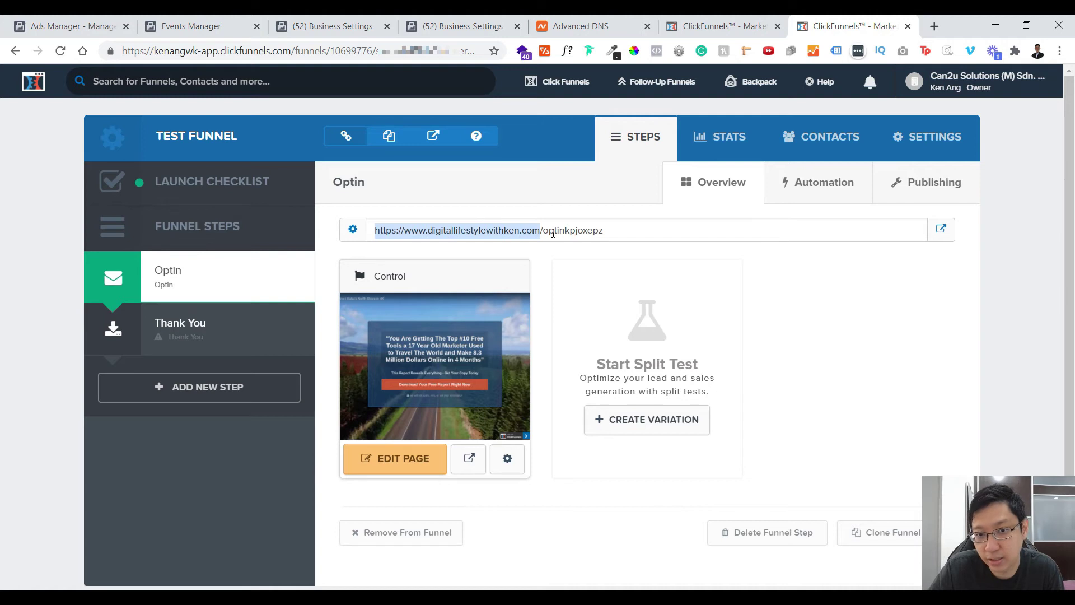
{"action": "left_click_drag", "start_coordinate": [545, 230], "coordinate": [634, 230]}
{"action": "left_click", "coordinate": [578, 251]}
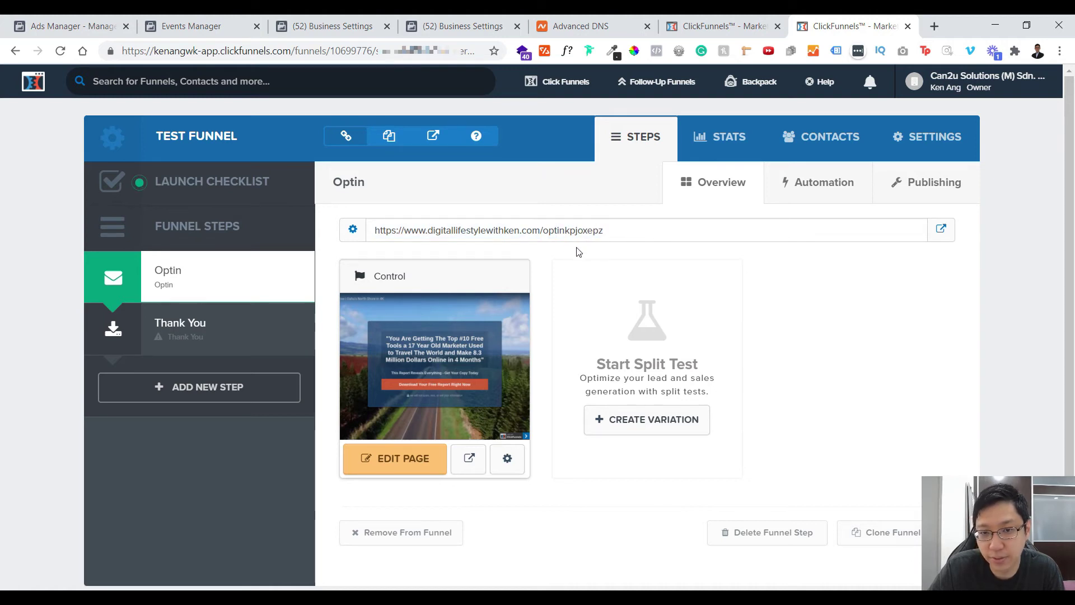
{"action": "left_click_drag", "start_coordinate": [620, 233], "coordinate": [362, 230]}
{"action": "left_click", "coordinate": [428, 190]}
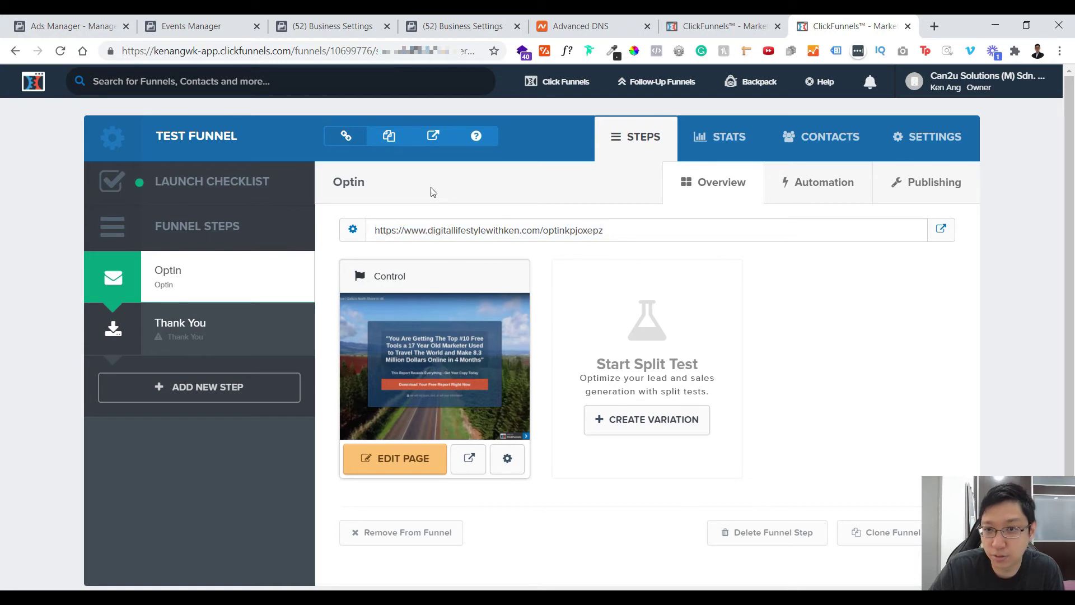
{"action": "left_click", "coordinate": [759, 19]}
{"action": "left_click", "coordinate": [846, 22]}
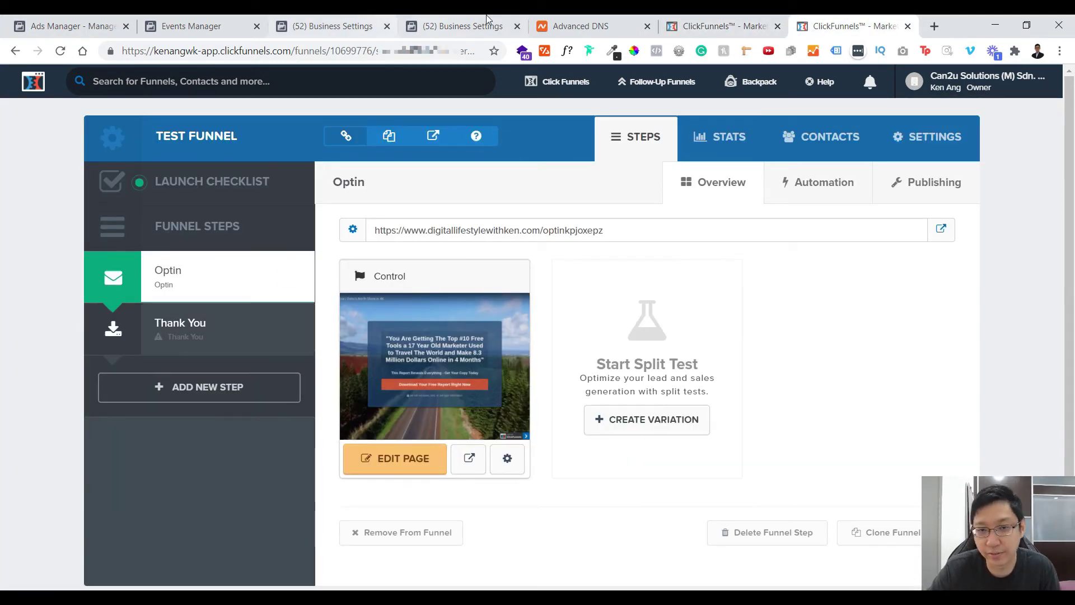
{"action": "left_click", "coordinate": [580, 26]}
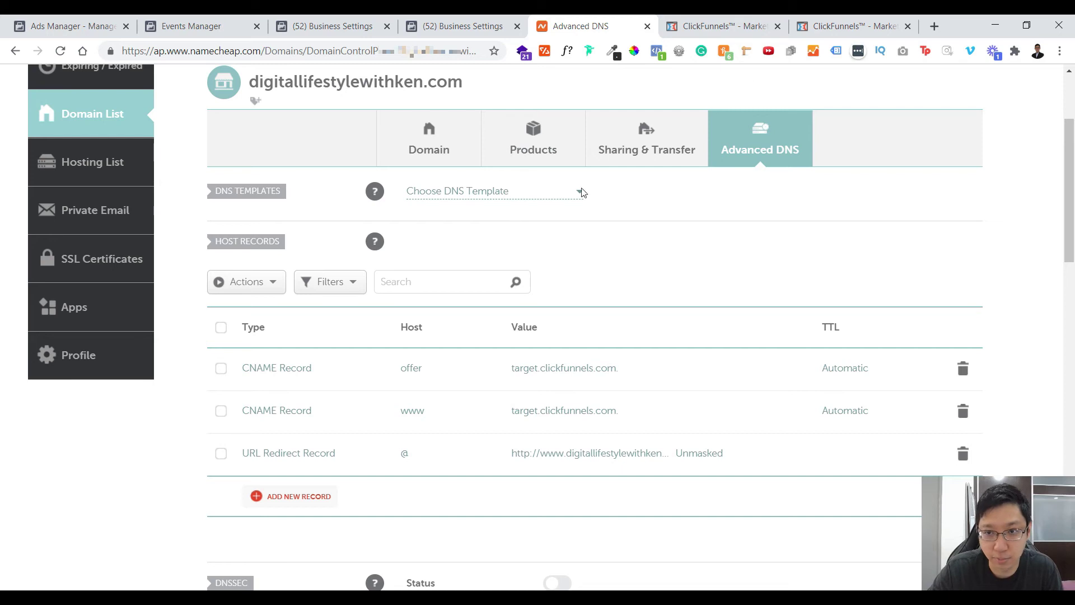
{"action": "left_click", "coordinate": [847, 22]}
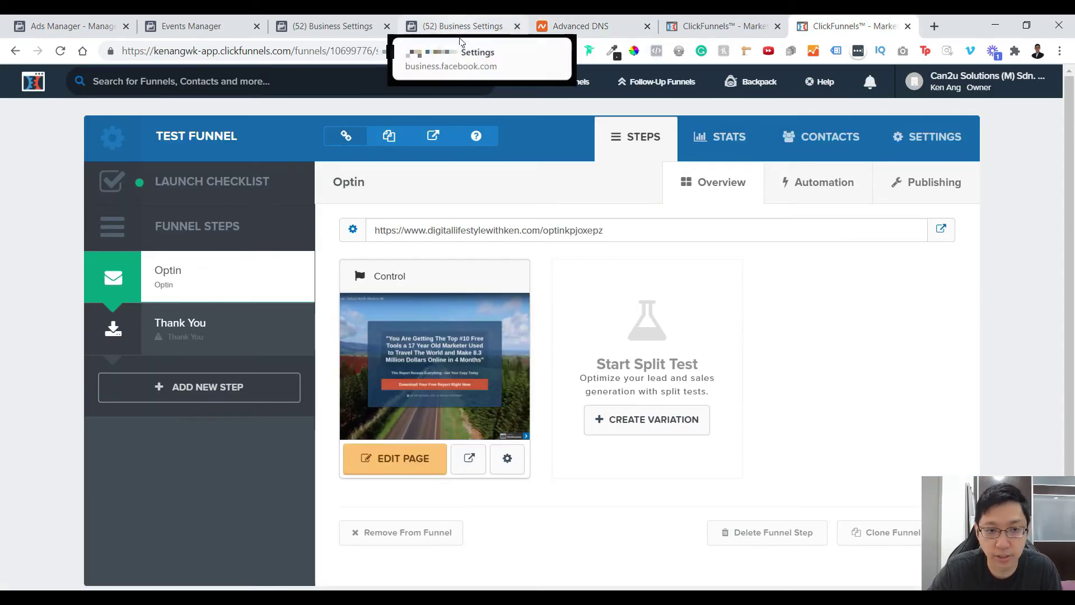
Check digitallifestylewithken.com in Business settings, and return to Events Manager to reload the Web event configurations list.
{"action": "left_click", "coordinate": [442, 22]}
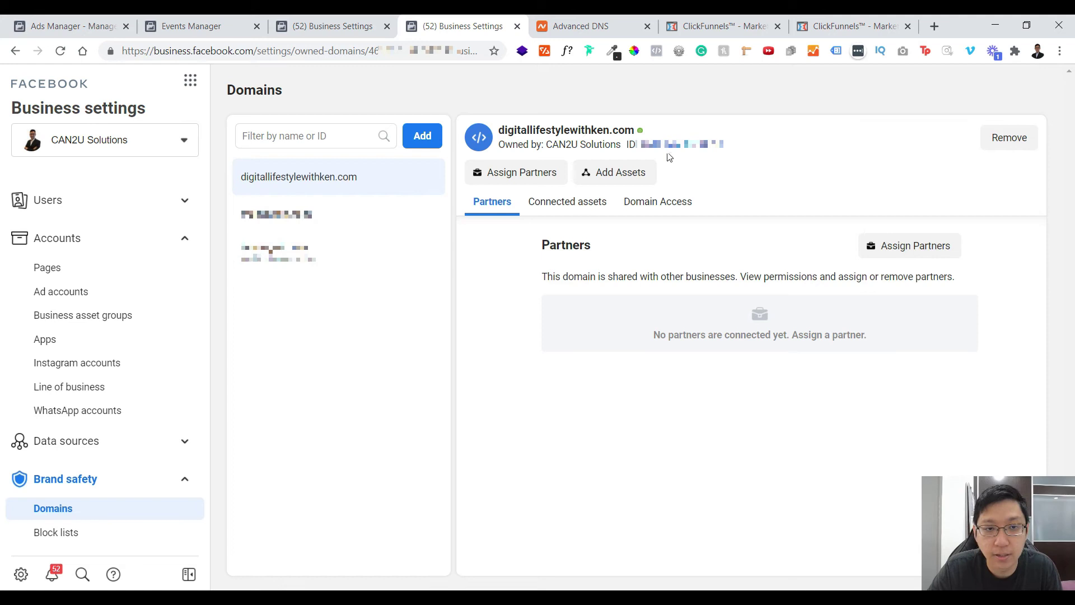
{"action": "left_click", "coordinate": [190, 26]}
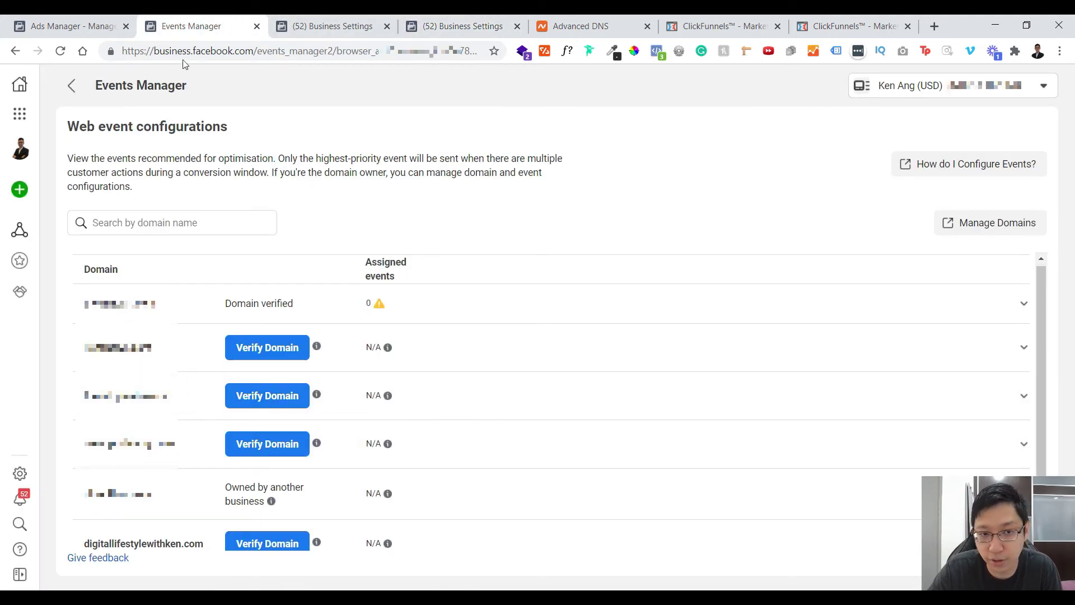
{"action": "left_click", "coordinate": [61, 51]}
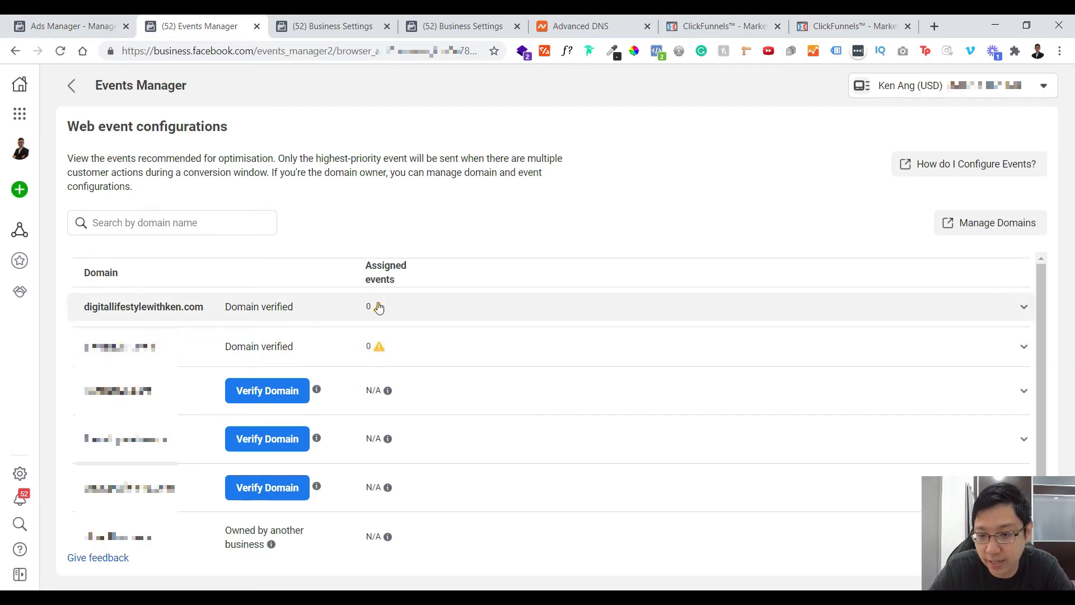
Open digitallifestylewithken.com's web event configurations for editing, accept the edit notice, and add an event slot.
{"action": "left_click", "coordinate": [1022, 309]}
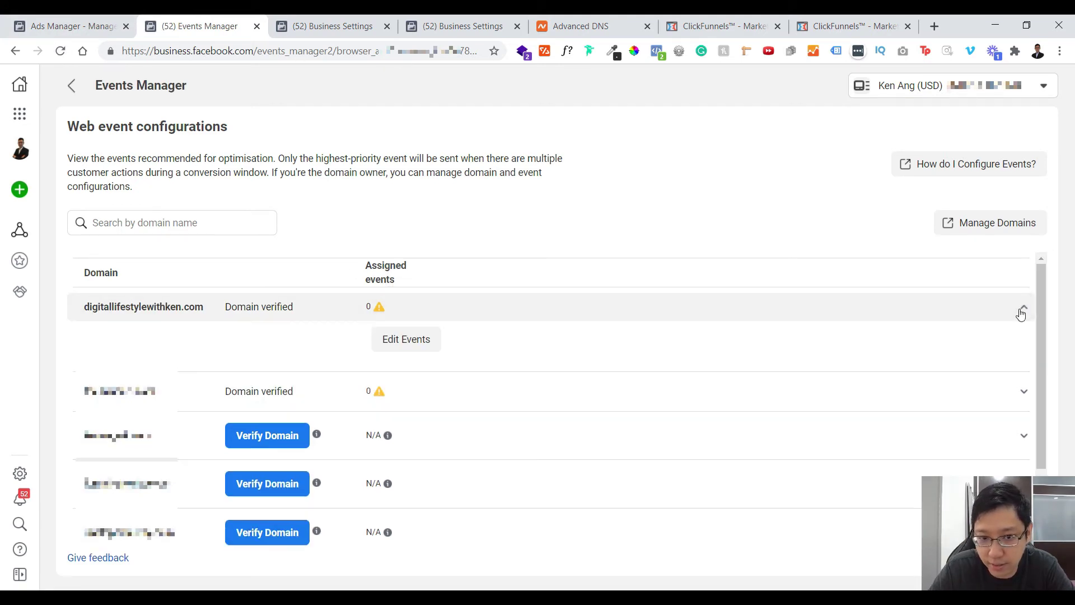
{"action": "left_click", "coordinate": [433, 350]}
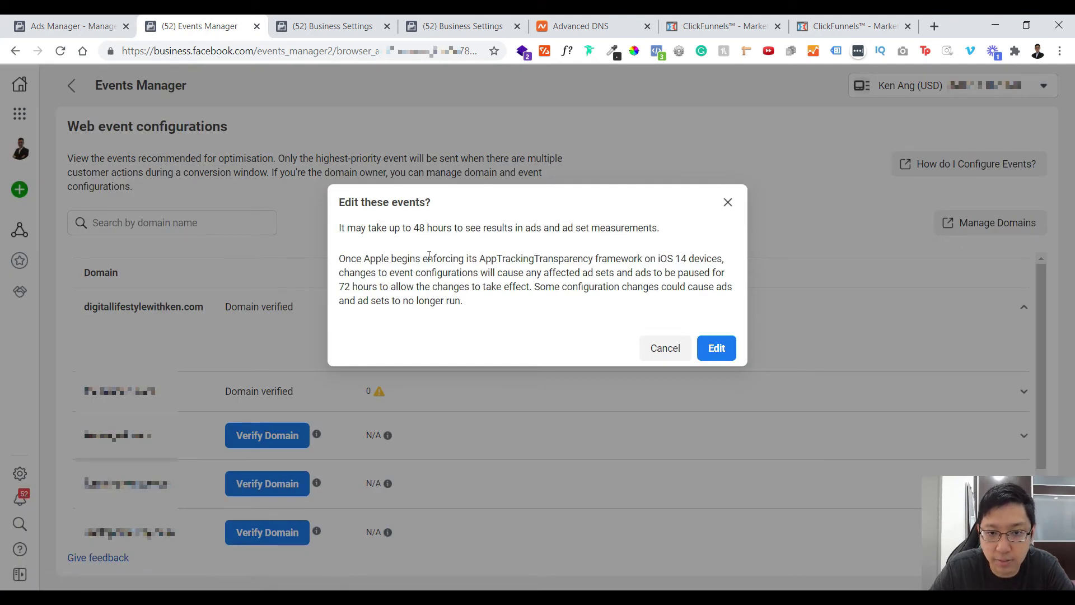
{"action": "left_click", "coordinate": [714, 347]}
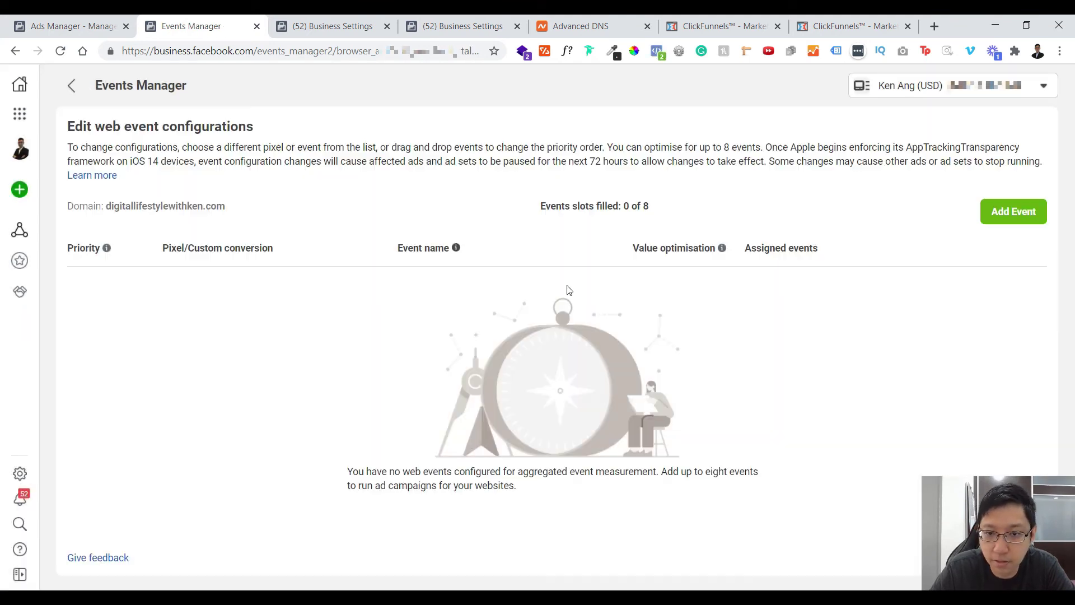
{"action": "left_click", "coordinate": [985, 218]}
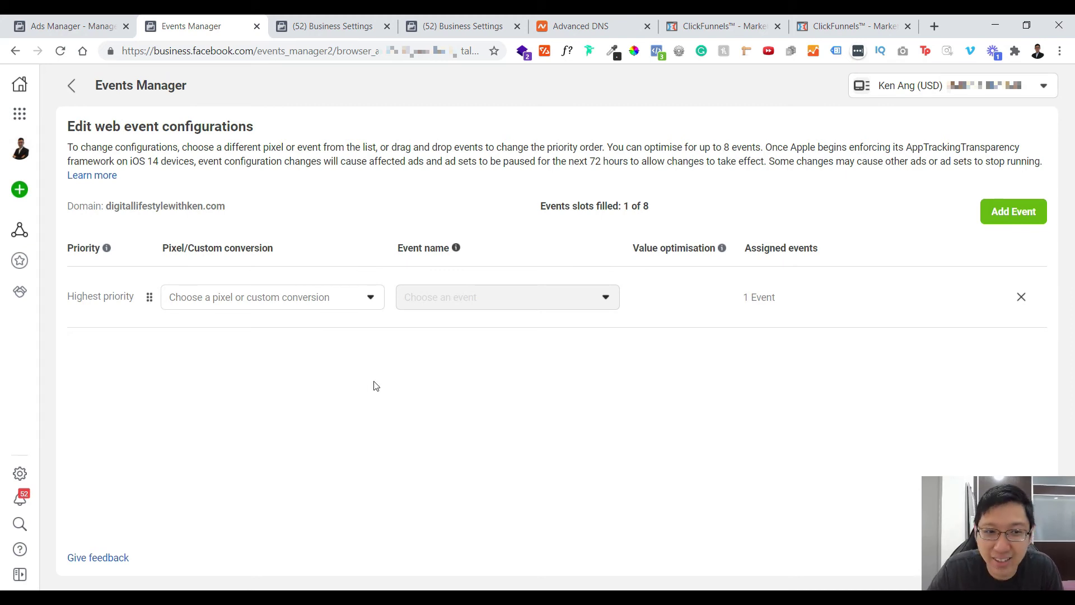
Open Test Funnel's live Optin page from ClickFunnels, inspect its pixel with Facebook Pixel Helper, and return to Events Manager.
{"action": "left_click", "coordinate": [832, 25]}
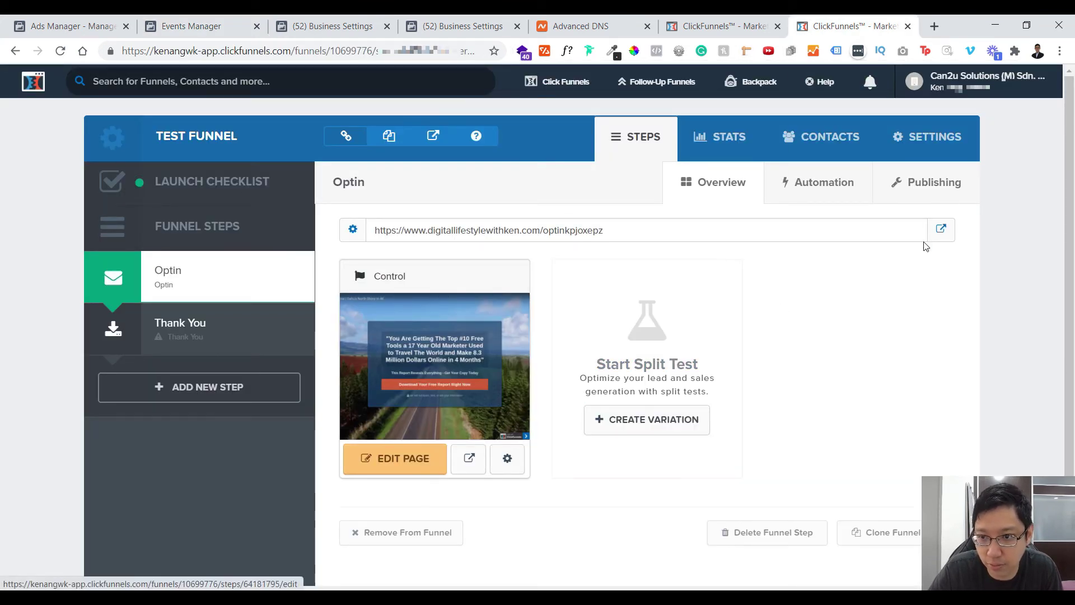
{"action": "left_click", "coordinate": [941, 230]}
{"action": "left_click", "coordinate": [657, 51]}
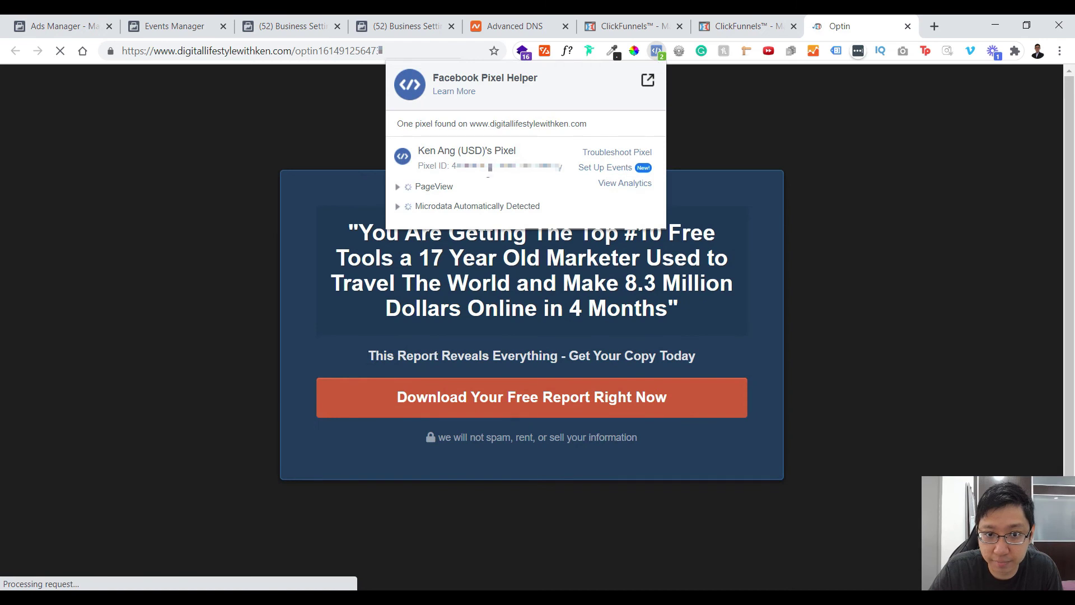
{"action": "left_click", "coordinate": [269, 21]}
{"action": "key", "text": "ctrl+shift+Tab"}
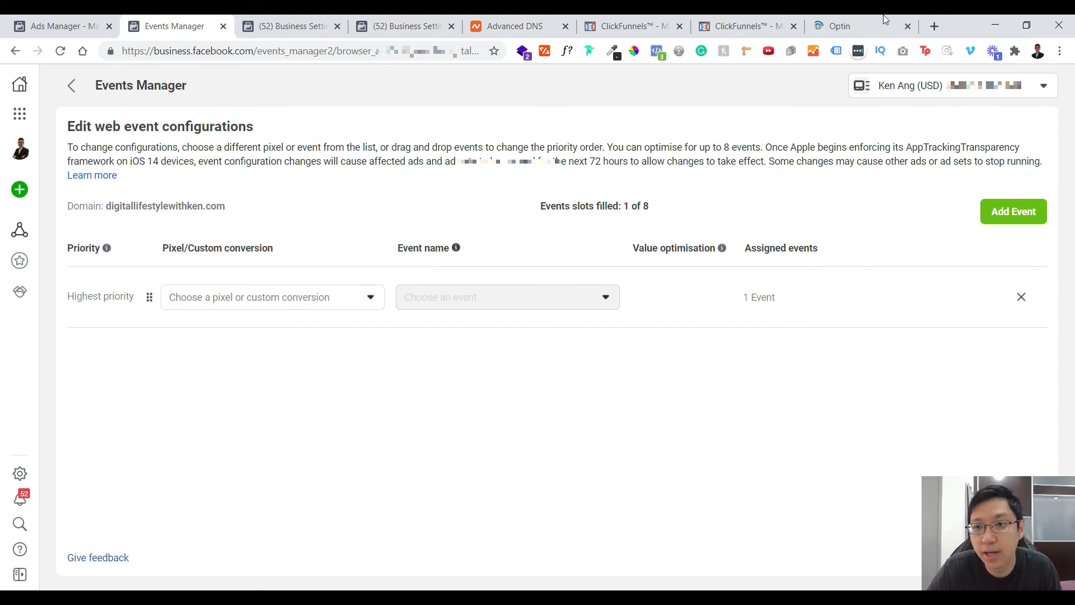
{"action": "left_click", "coordinate": [913, 20]}
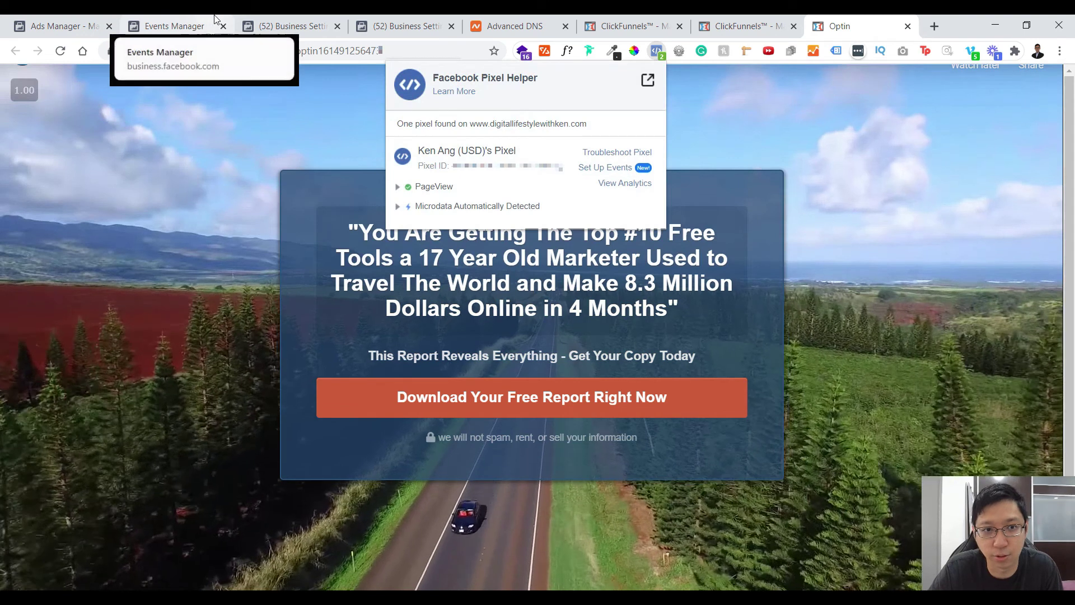
{"action": "left_click", "coordinate": [168, 25]}
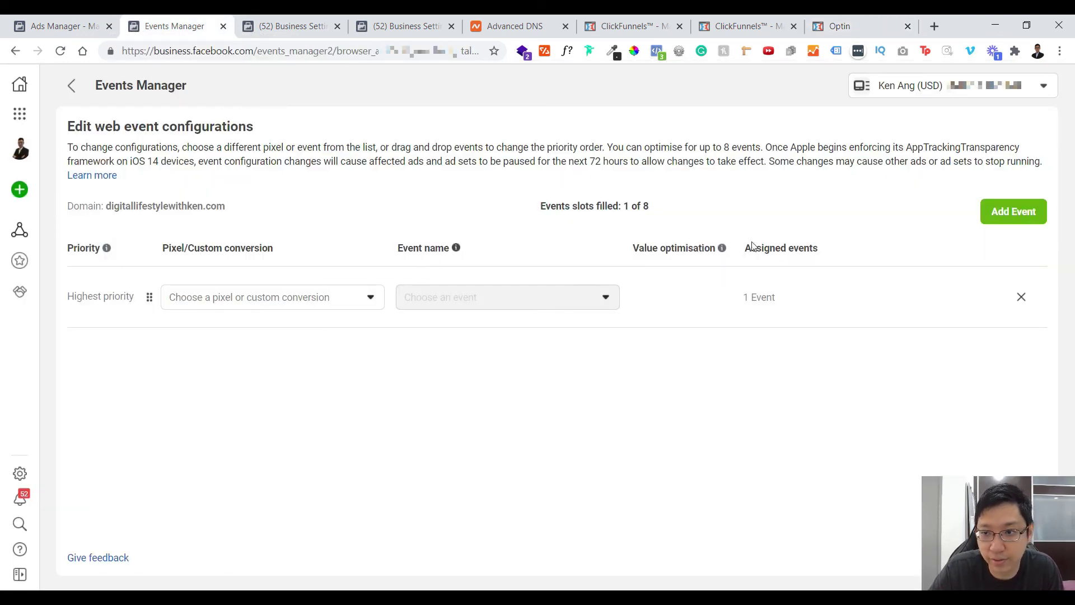
Add a second event slot and look through the pixel and custom conversion choices for the highest-priority event.
{"action": "left_click", "coordinate": [1011, 223]}
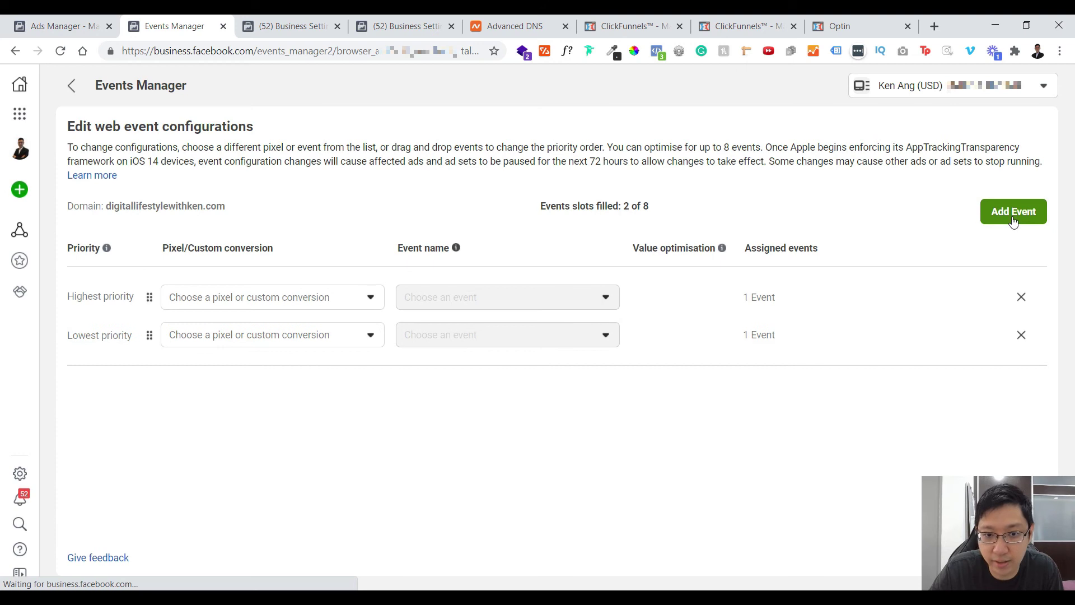
{"action": "left_click", "coordinate": [371, 298]}
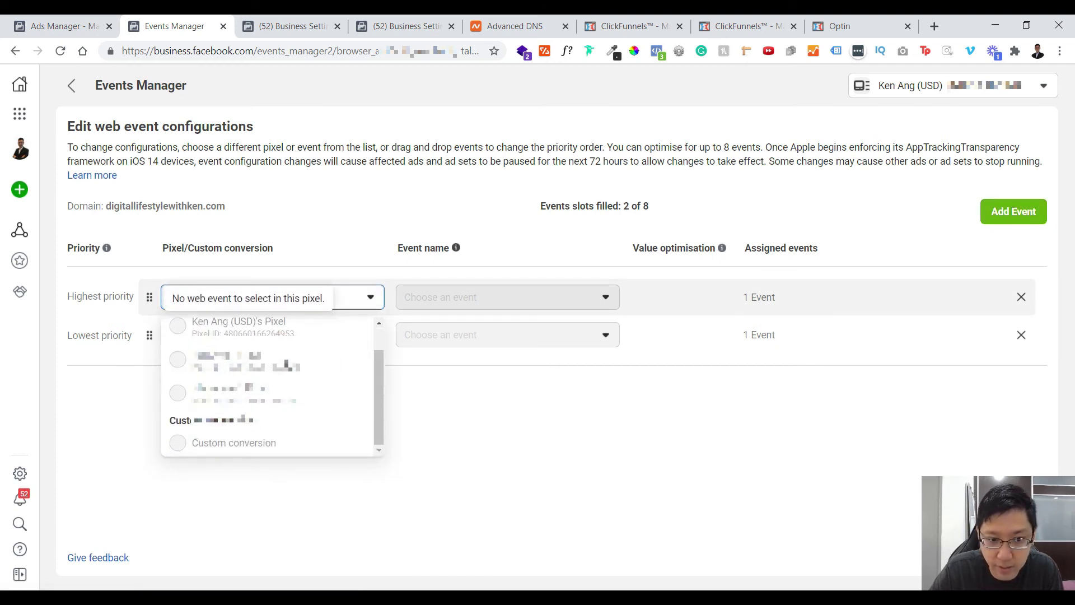
{"action": "left_click", "coordinate": [526, 295]}
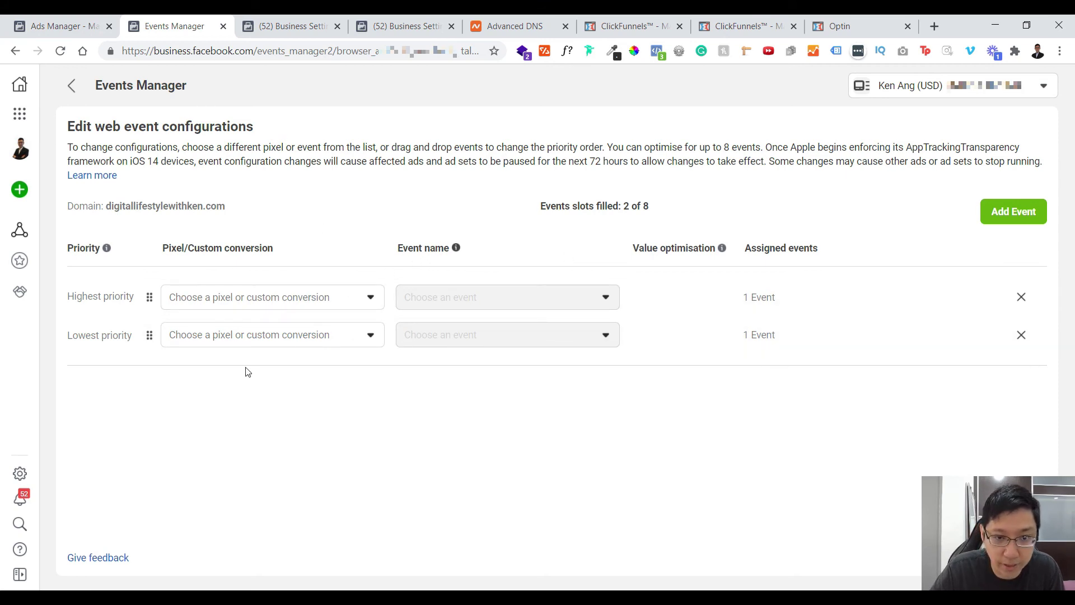
Switch to the ad sets page in Ads Manager.
{"action": "left_click", "coordinate": [58, 22]}
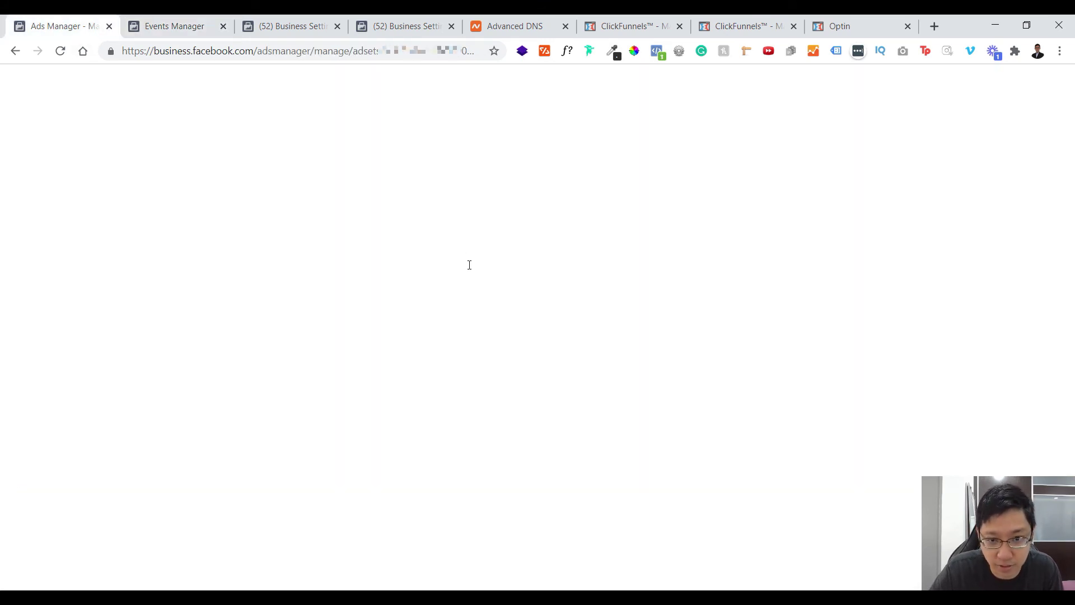